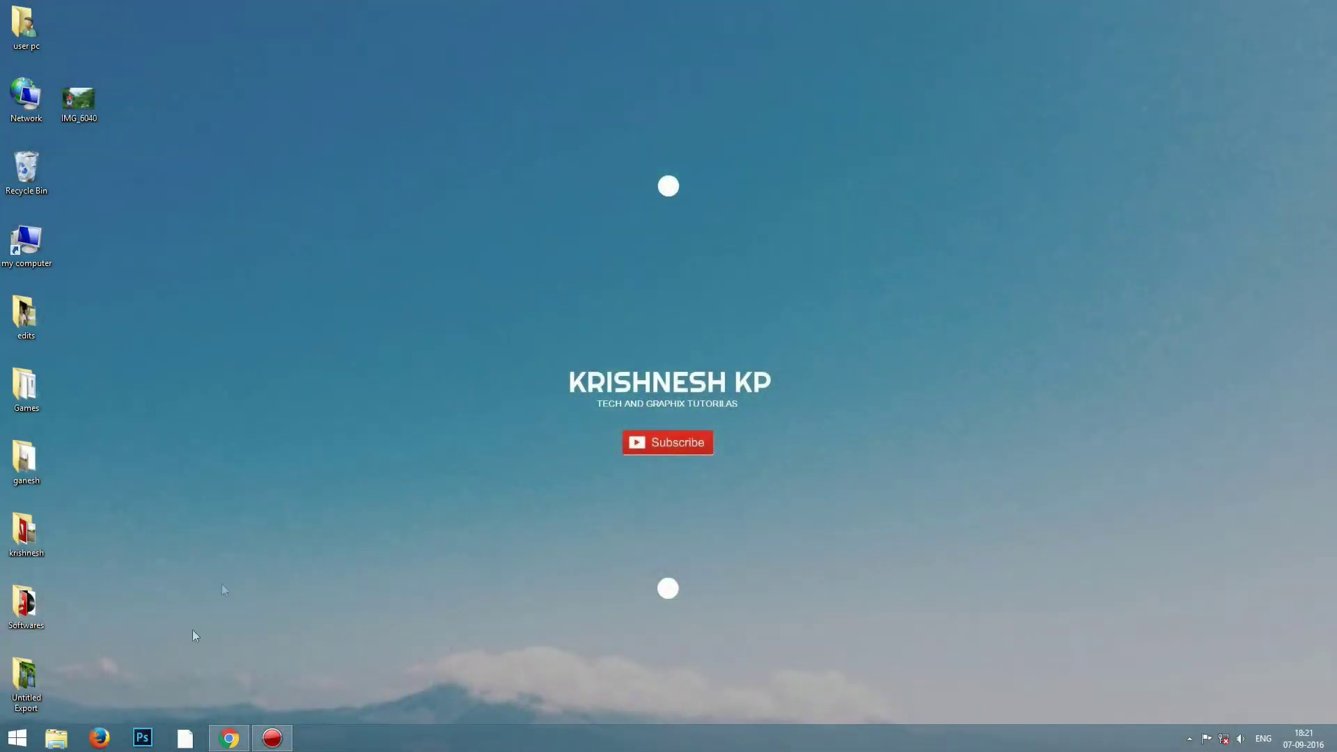
- Launch Photoshop from the Windows taskbar
{"action": "left_click", "coordinate": [144, 739]}
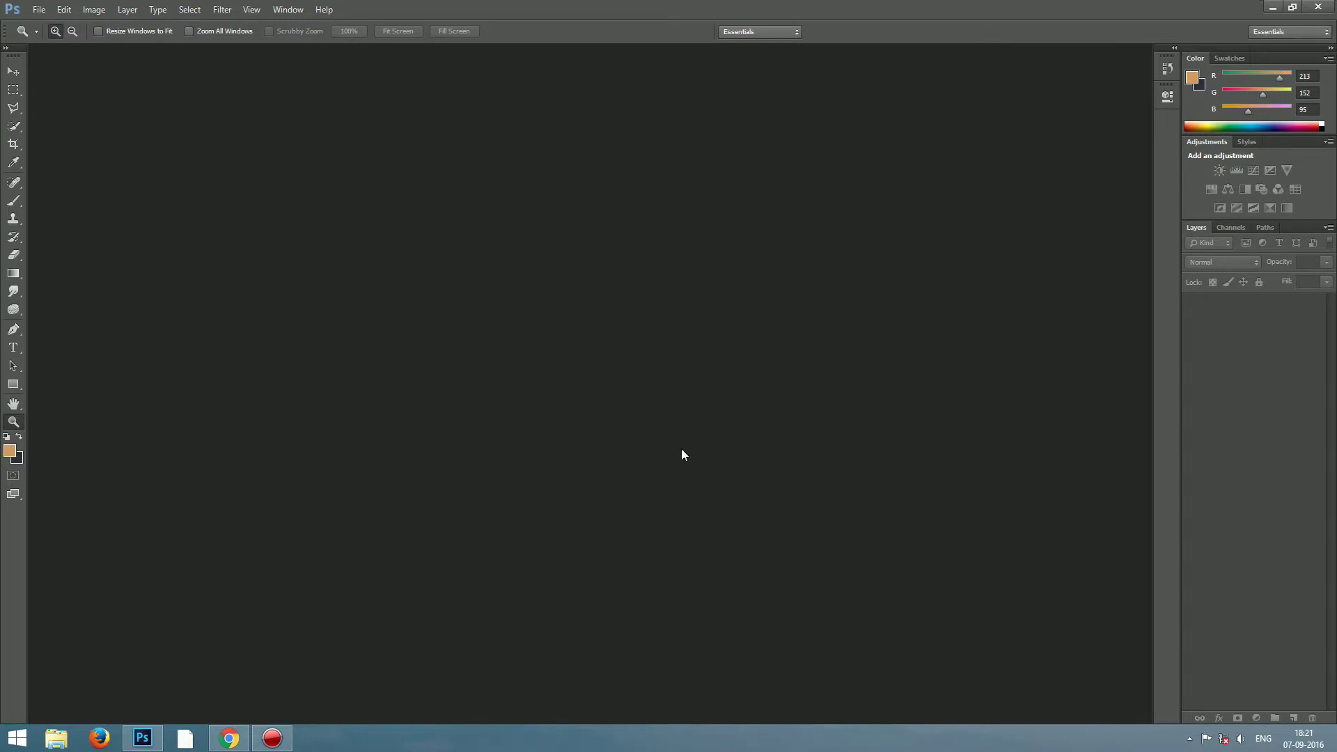
- Open IMG_6040 and load it into the Camera Raw Filter
{"action": "left_click", "coordinate": [39, 9]}
{"action": "left_click", "coordinate": [46, 33]}
{"action": "double_click", "coordinate": [228, 174]}
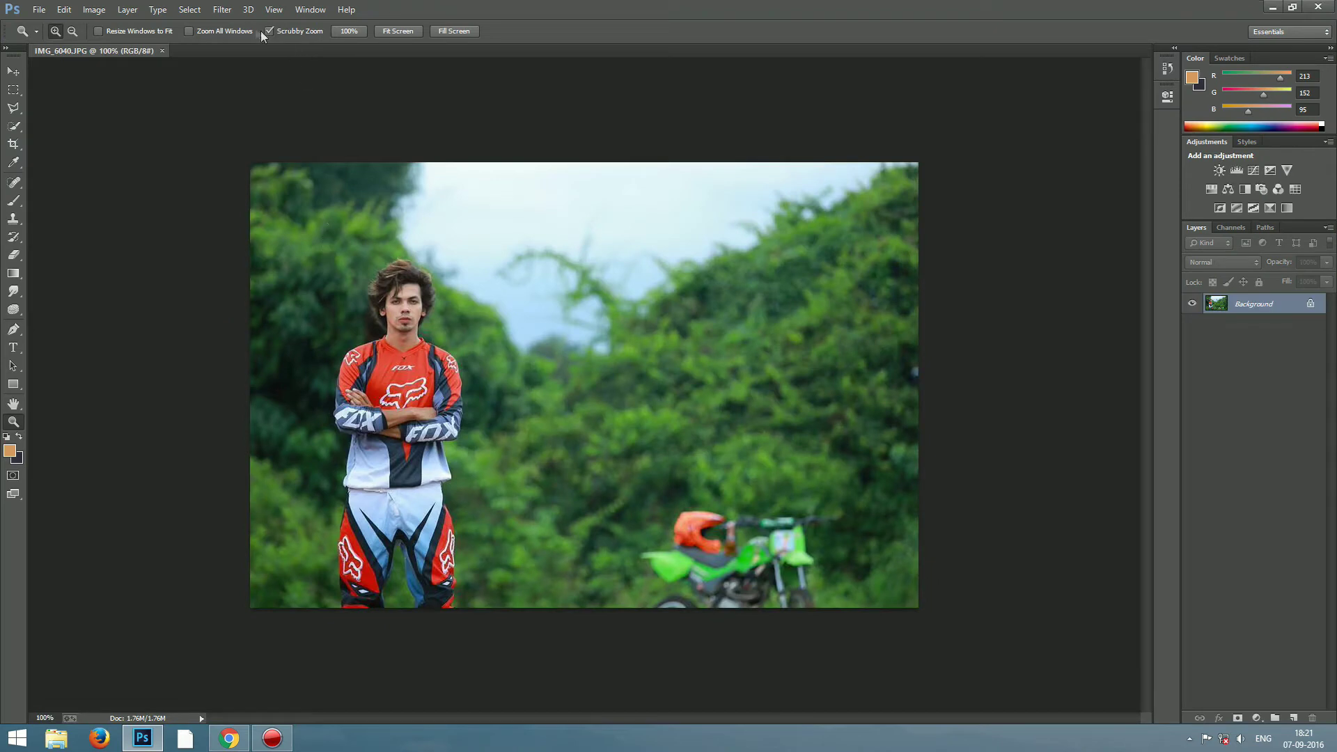
{"action": "left_click", "coordinate": [222, 9]}
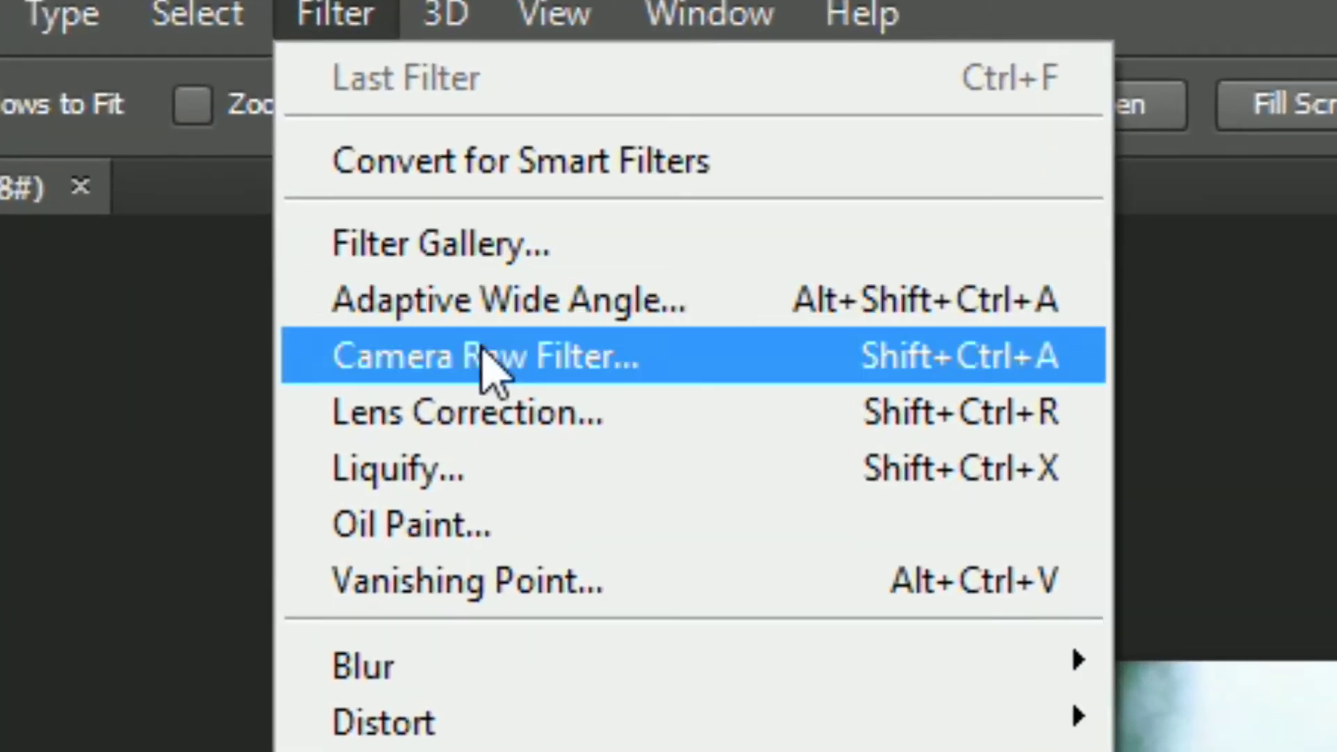
{"action": "left_click", "coordinate": [482, 353]}
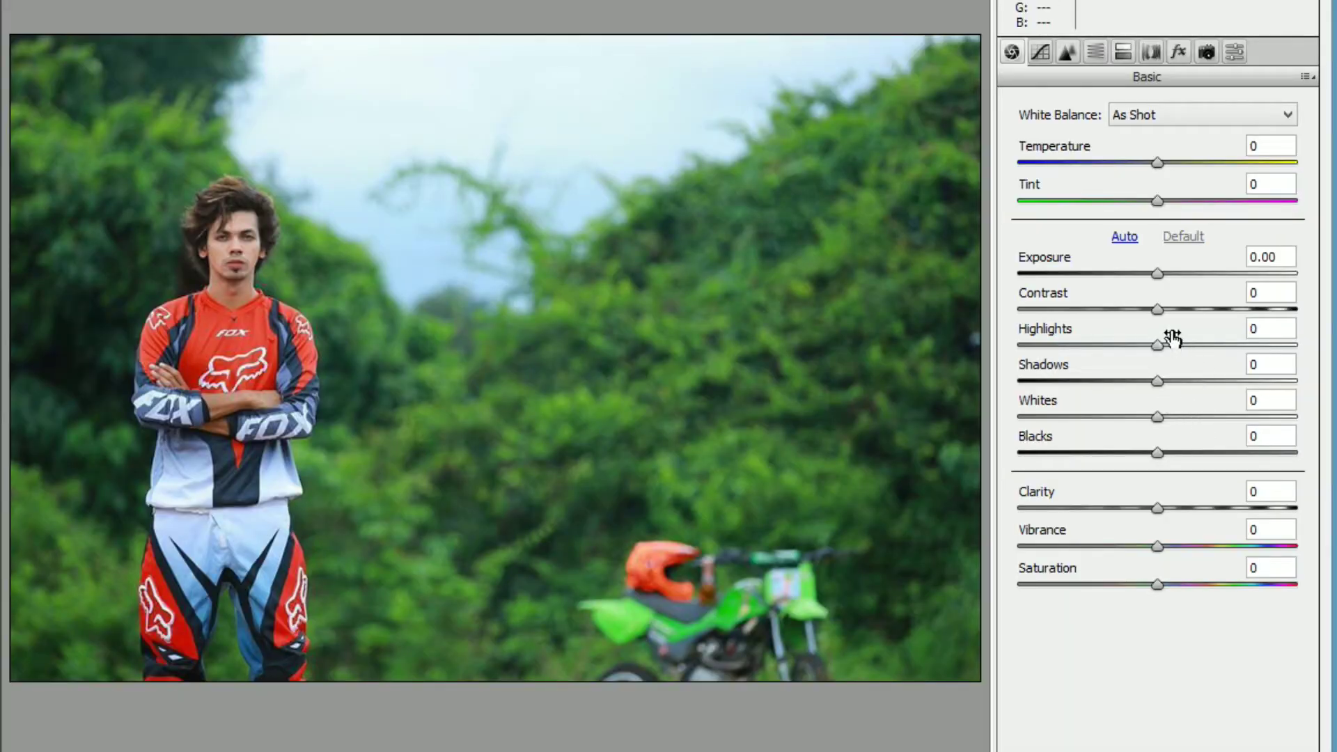
- Set Contrast +14, Highlights -58, Shadows +64, Whites +23 and Blacks -32
{"action": "left_click", "coordinate": [1176, 309]}
{"action": "left_click_drag", "start_coordinate": [1157, 345], "coordinate": [1083, 348]}
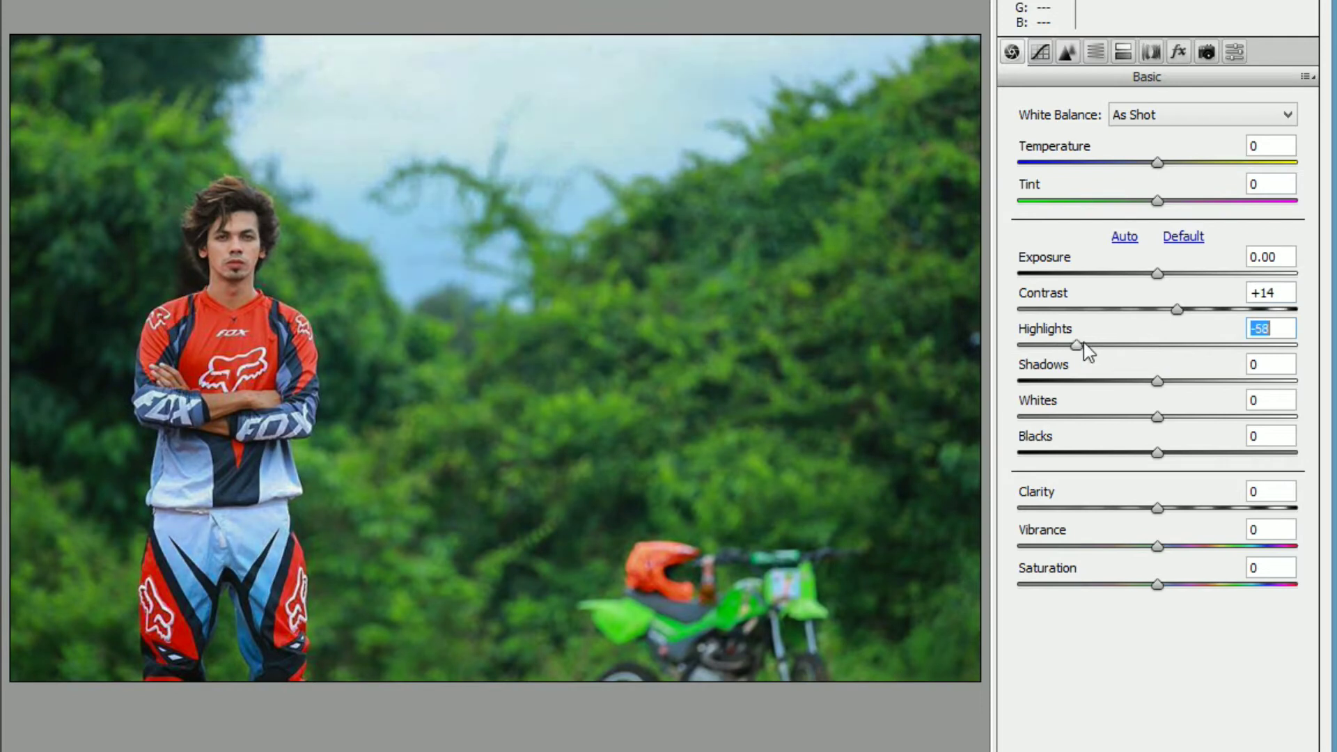
{"action": "left_click", "coordinate": [1215, 381]}
{"action": "left_click_drag", "start_coordinate": [1217, 390], "coordinate": [1250, 392]}
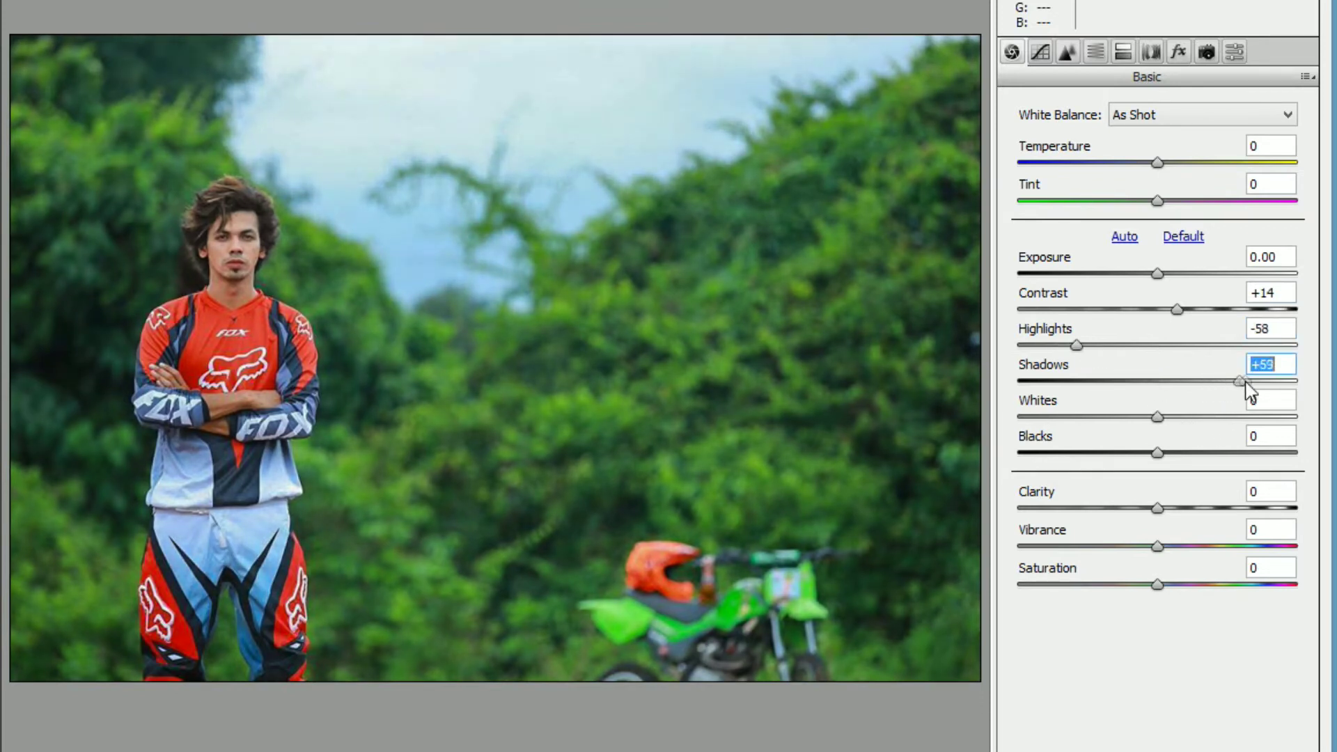
{"action": "left_click_drag", "start_coordinate": [1157, 452], "coordinate": [1111, 452]}
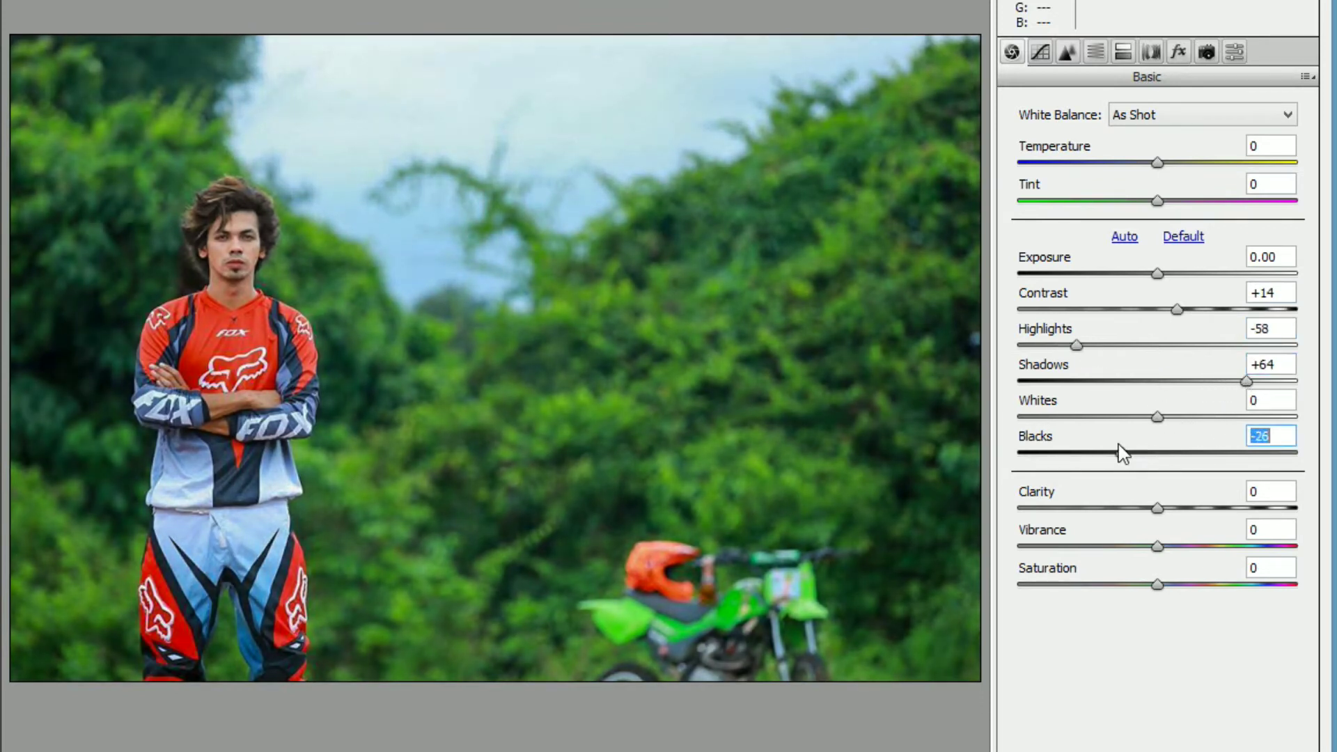
{"action": "left_click_drag", "start_coordinate": [1171, 418], "coordinate": [1186, 418]}
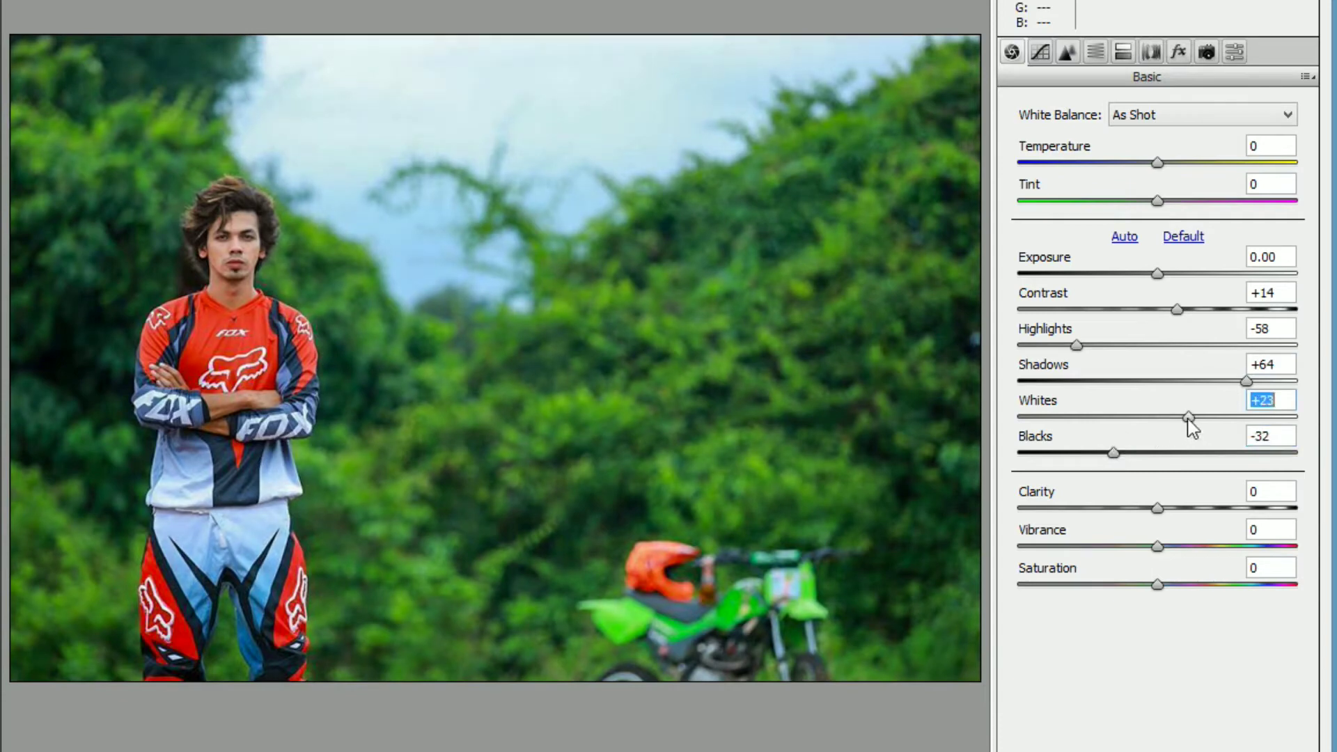
- Set Vibrance +33, Saturation +20 and Clarity +33
{"action": "mouse_move", "coordinate": [1199, 546]}
{"action": "left_mouse_down"}
{"action": "mouse_move", "coordinate": [1235, 547]}
{"action": "mouse_move", "coordinate": [1189, 585]}
{"action": "left_mouse_up"}
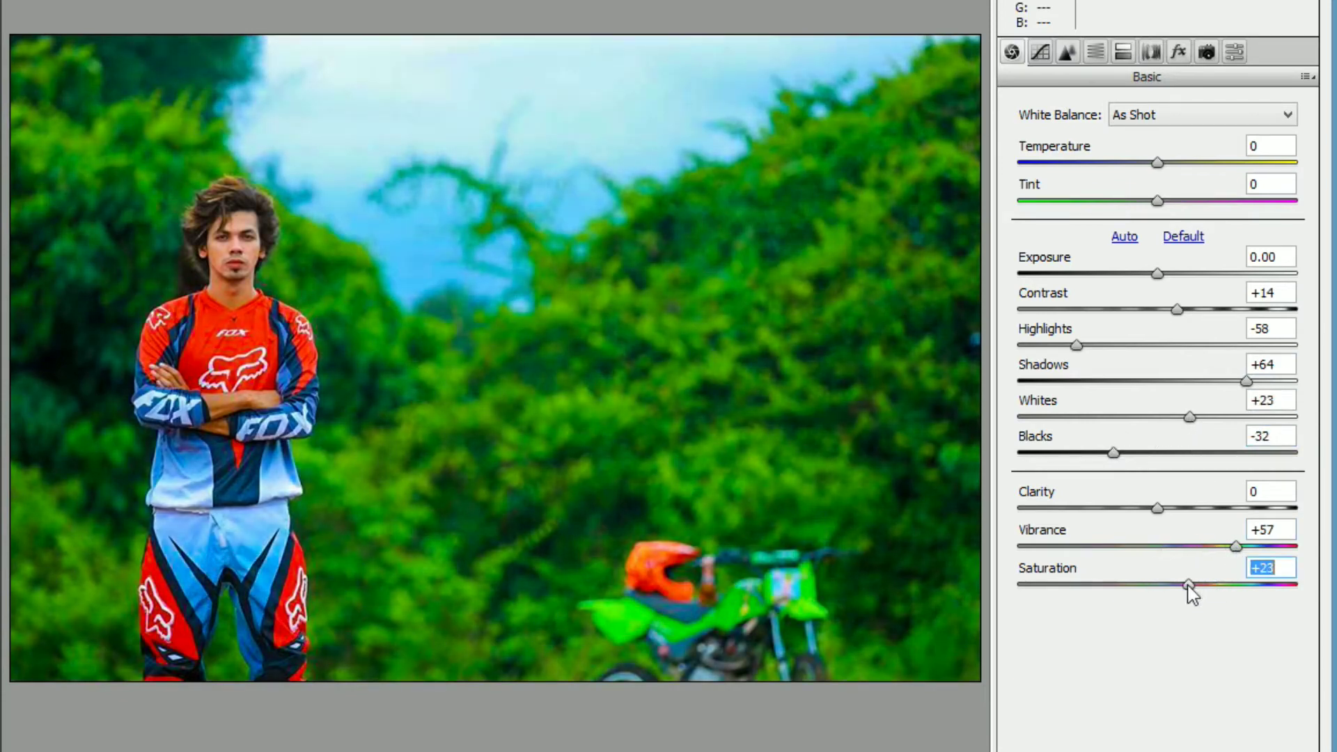
{"action": "left_click", "coordinate": [1202, 546]}
{"action": "left_click_drag", "start_coordinate": [1188, 585], "coordinate": [1185, 584]}
{"action": "left_click_drag", "start_coordinate": [1184, 507], "coordinate": [1203, 507]}
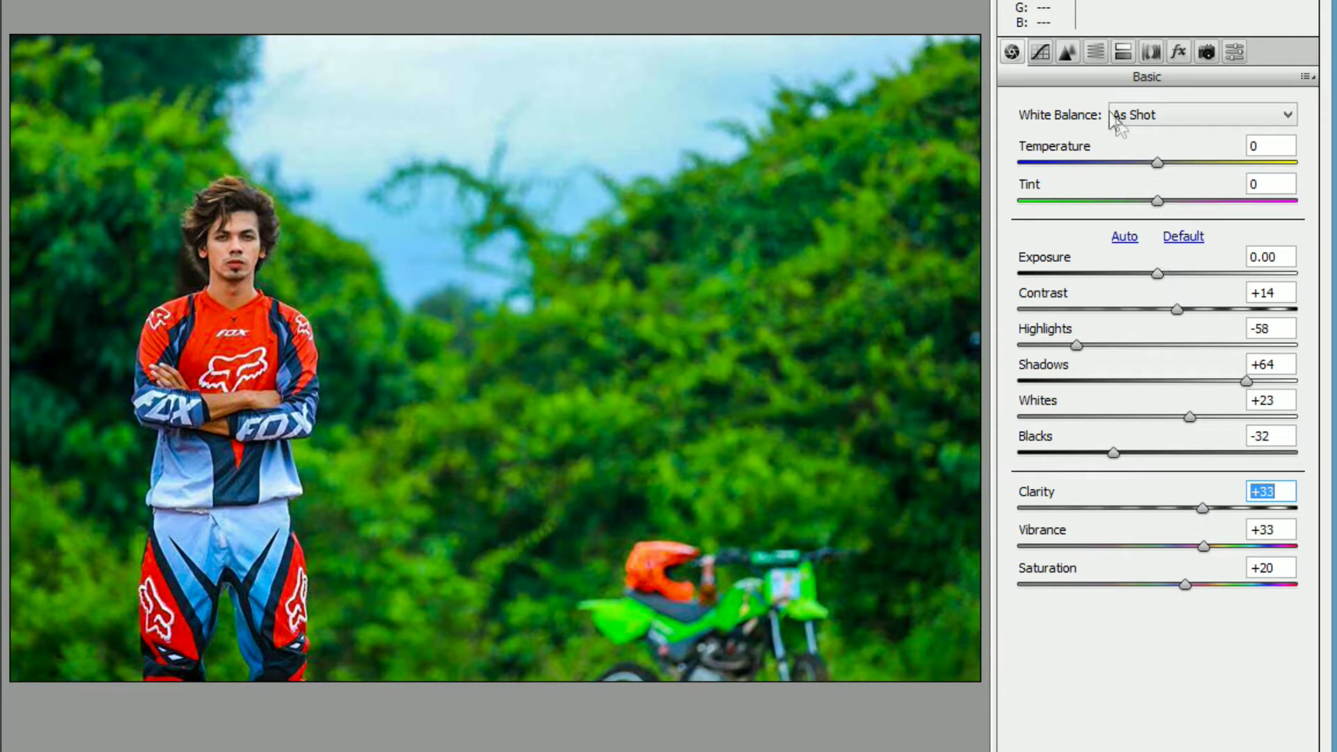
{"action": "left_click", "coordinate": [1050, 62]}
{"action": "left_click", "coordinate": [1067, 59]}
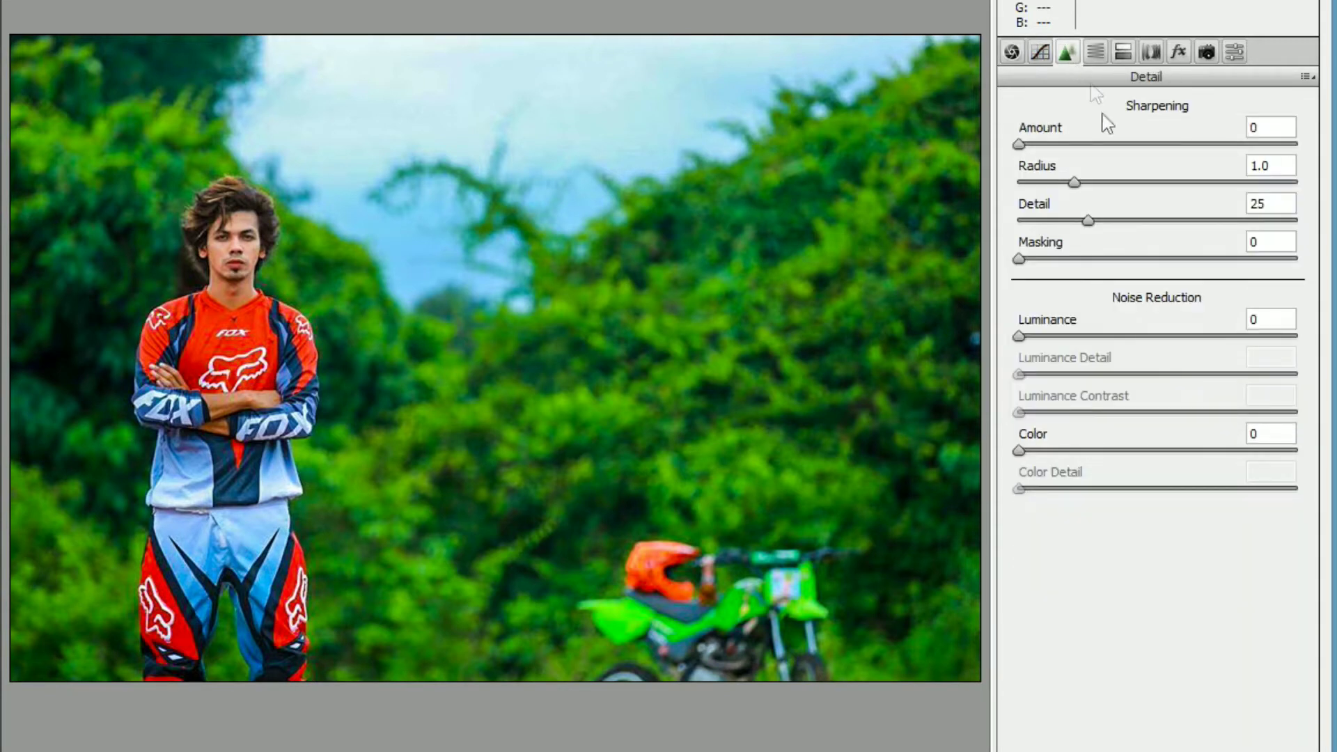
- Reduce luminance noise to 24 with more detail, and boost Yellows saturation to +23
{"action": "left_click_drag", "start_coordinate": [1070, 335], "coordinate": [1083, 335]}
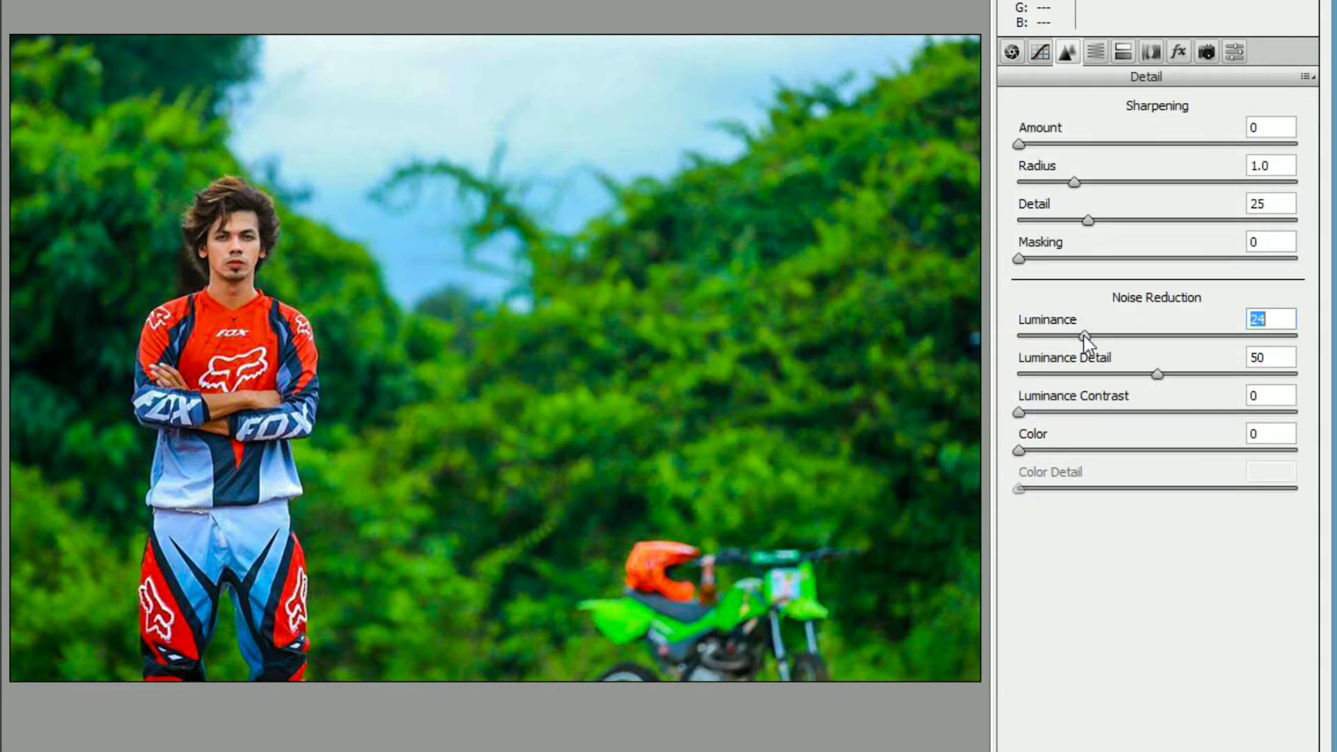
{"action": "left_click", "coordinate": [1202, 374]}
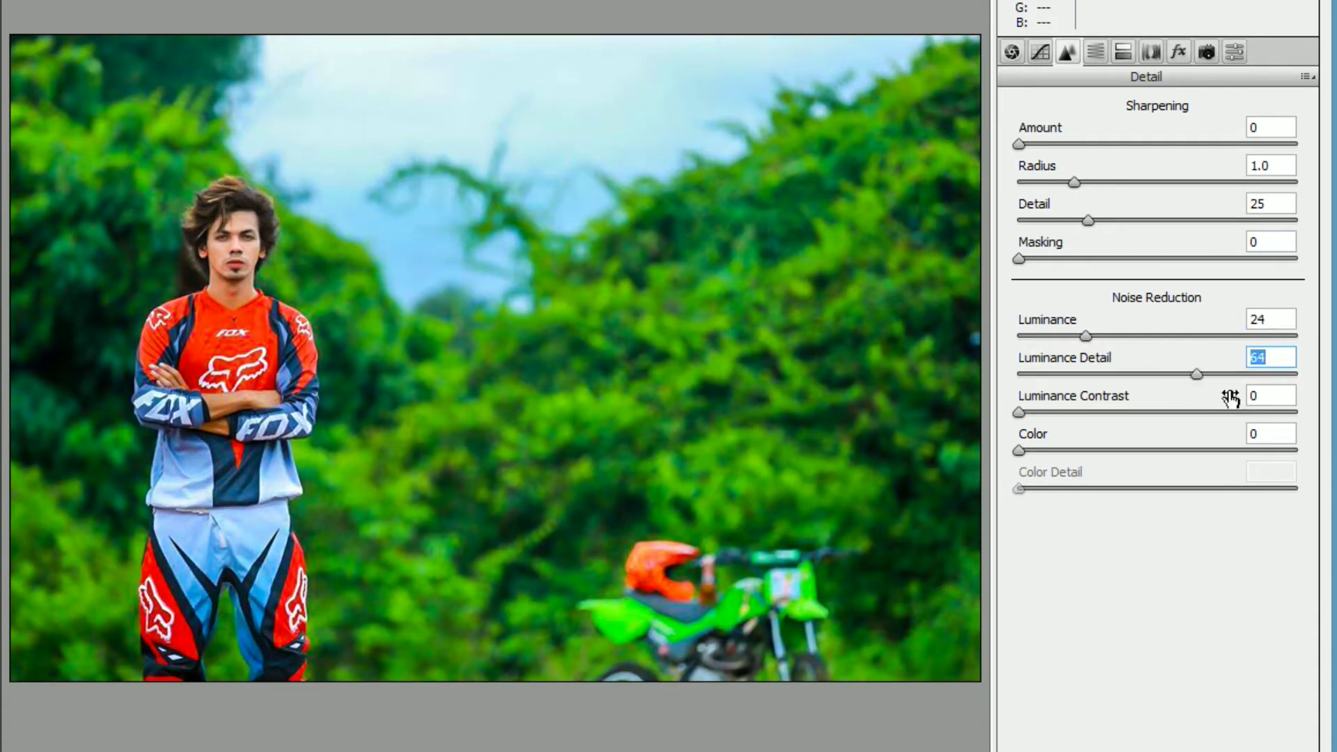
{"action": "left_click", "coordinate": [1094, 52]}
{"action": "left_click", "coordinate": [1070, 140]}
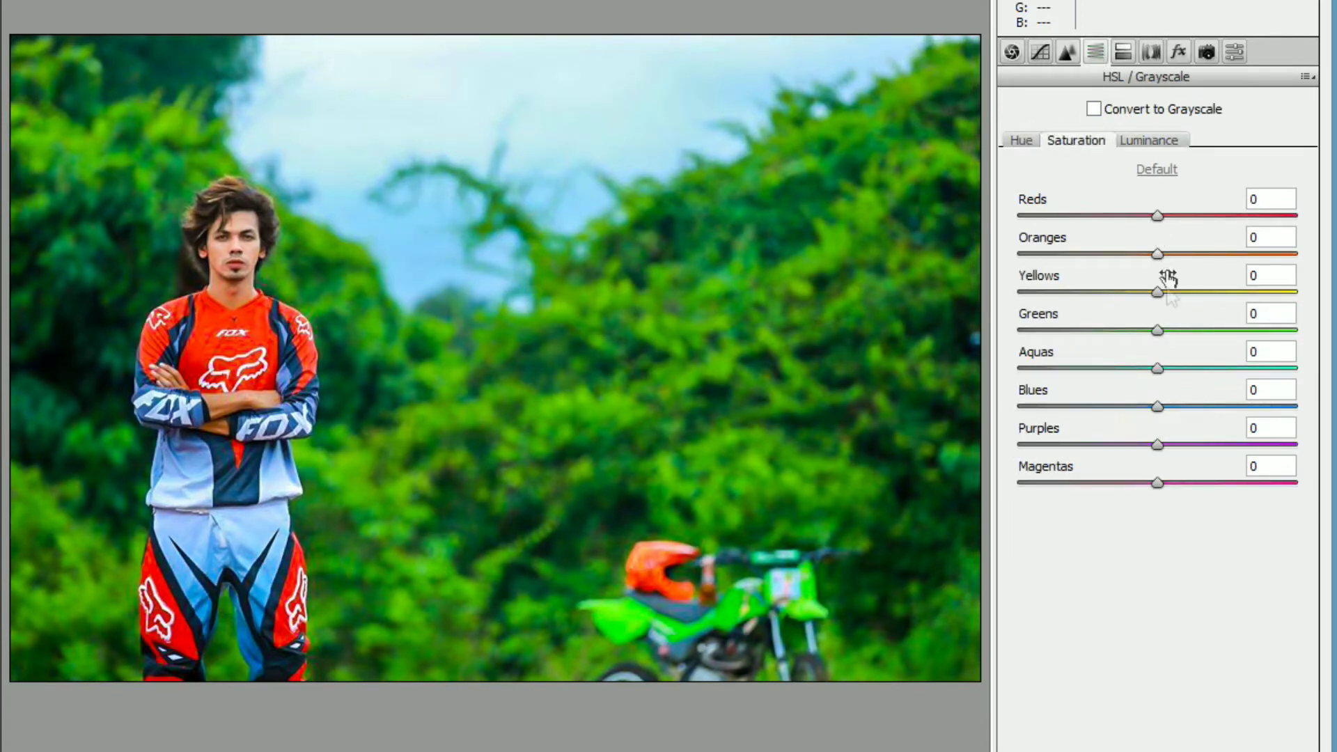
{"action": "left_click_drag", "start_coordinate": [1188, 338], "coordinate": [1222, 291]}
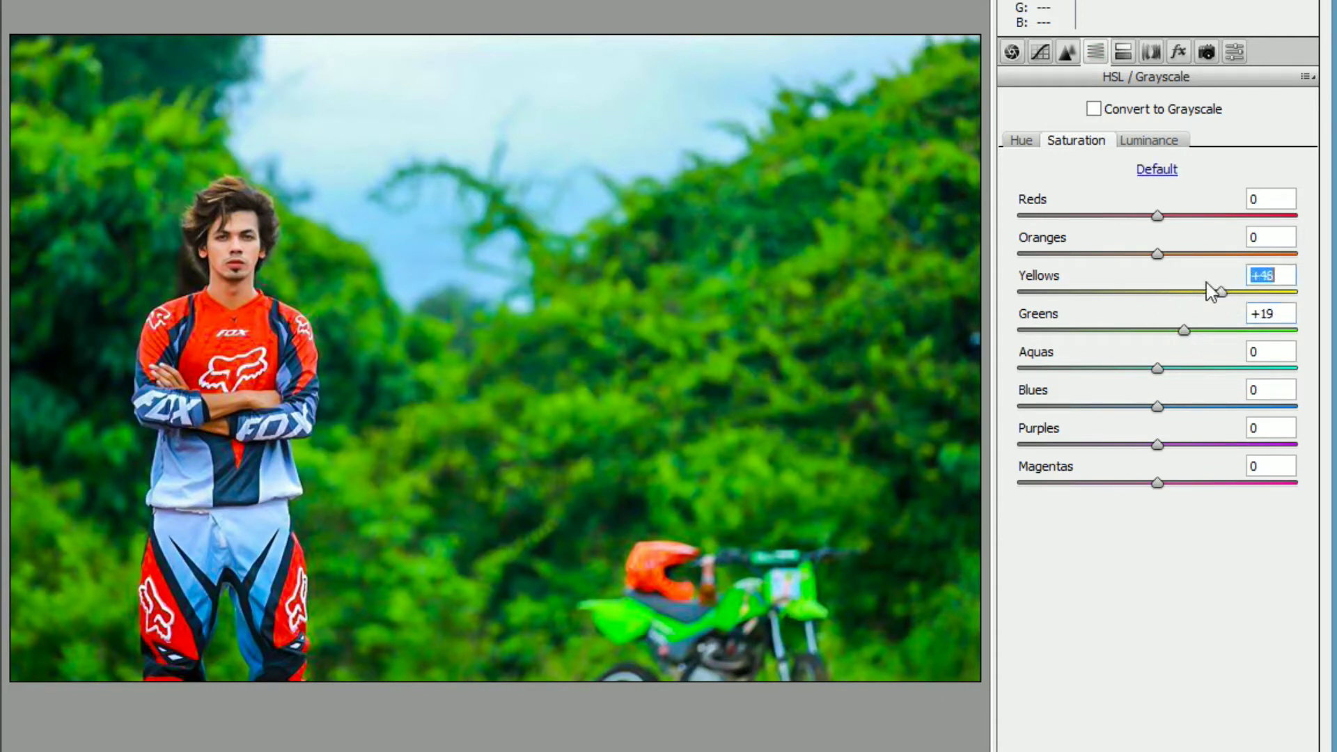
- Shift the Greens hue to +5 and the Aquas hue to -14
{"action": "left_click", "coordinate": [1020, 140]}
{"action": "mouse_move", "coordinate": [1157, 330]}
{"action": "left_mouse_down"}
{"action": "mouse_move", "coordinate": [1108, 327]}
{"action": "mouse_move", "coordinate": [1194, 327]}
{"action": "mouse_move", "coordinate": [1176, 310]}
{"action": "left_mouse_up"}
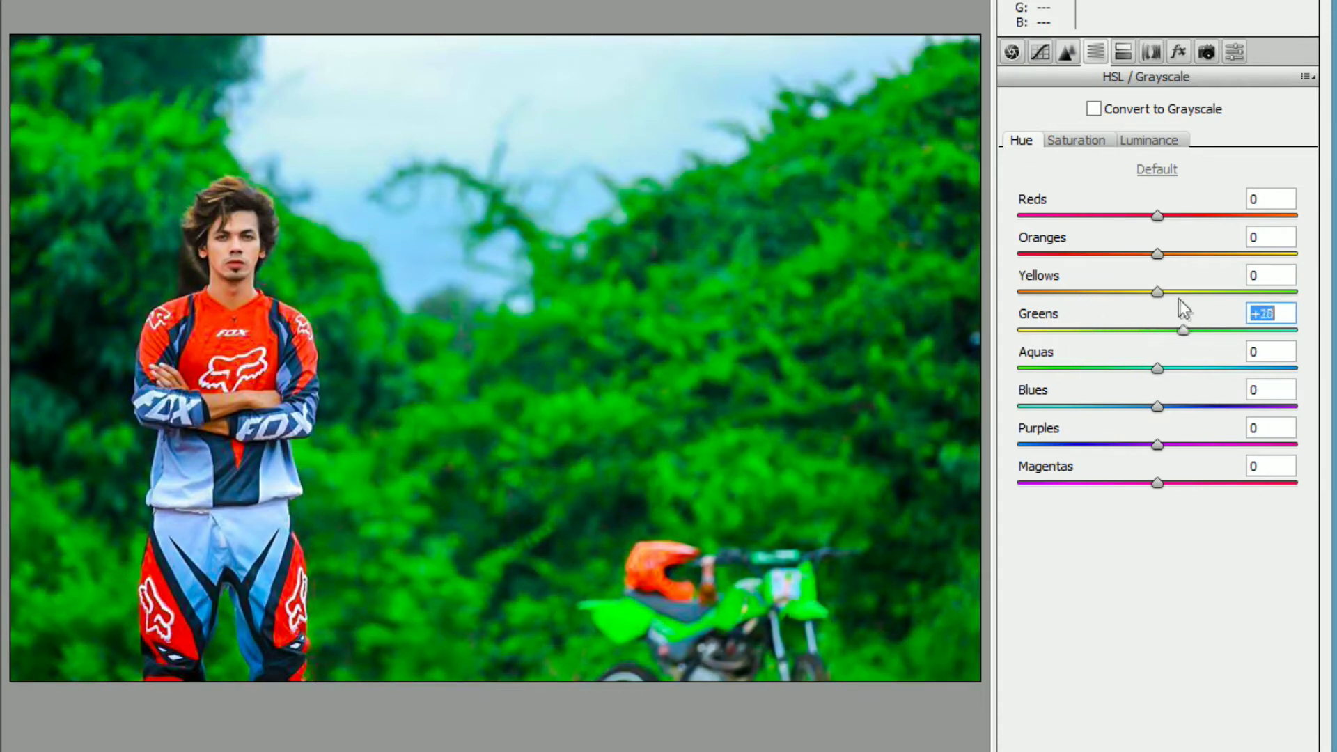
{"action": "mouse_move", "coordinate": [1157, 367]}
{"action": "left_mouse_down"}
{"action": "mouse_move", "coordinate": [1060, 362]}
{"action": "mouse_move", "coordinate": [1333, 351]}
{"action": "mouse_move", "coordinate": [1162, 350]}
{"action": "left_mouse_up"}
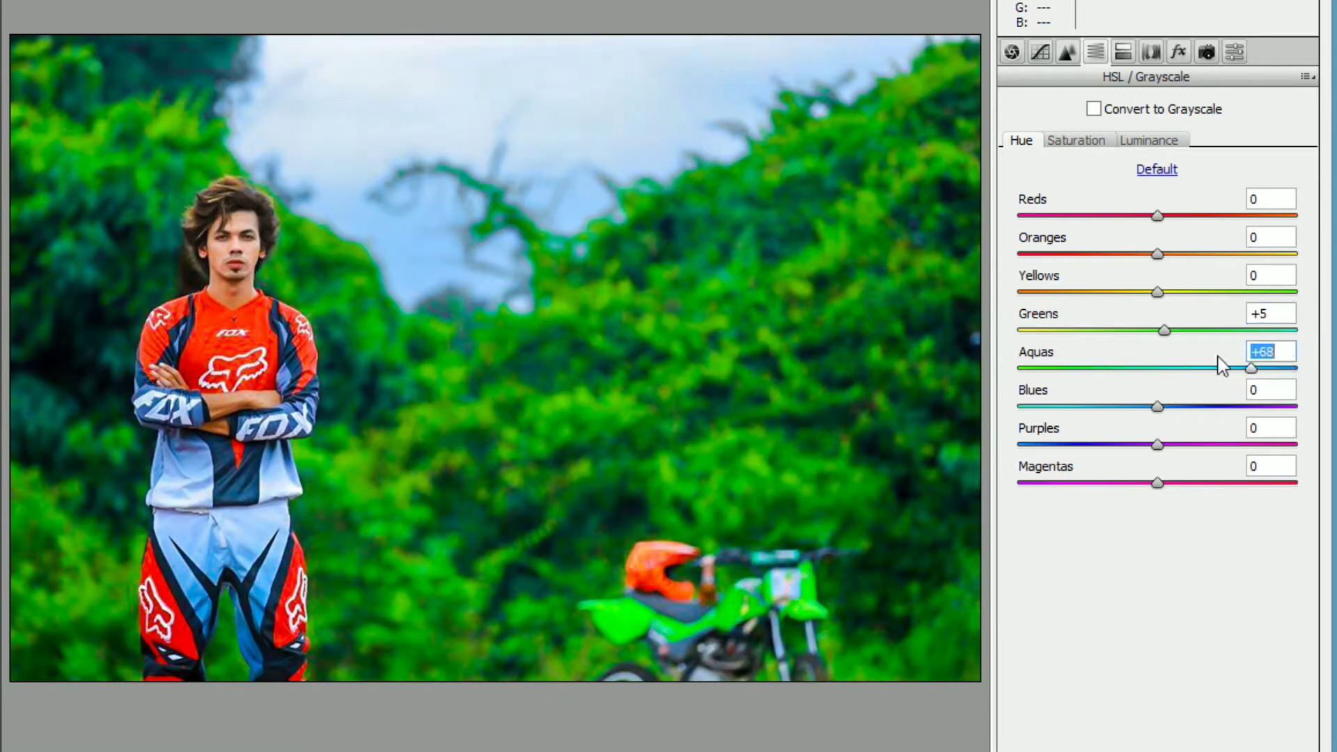
- Desaturate the Blues to -53 and add saturation to the split-toning shadows
{"action": "left_click", "coordinate": [1091, 144]}
{"action": "left_click_drag", "start_coordinate": [1158, 412], "coordinate": [1091, 384]}
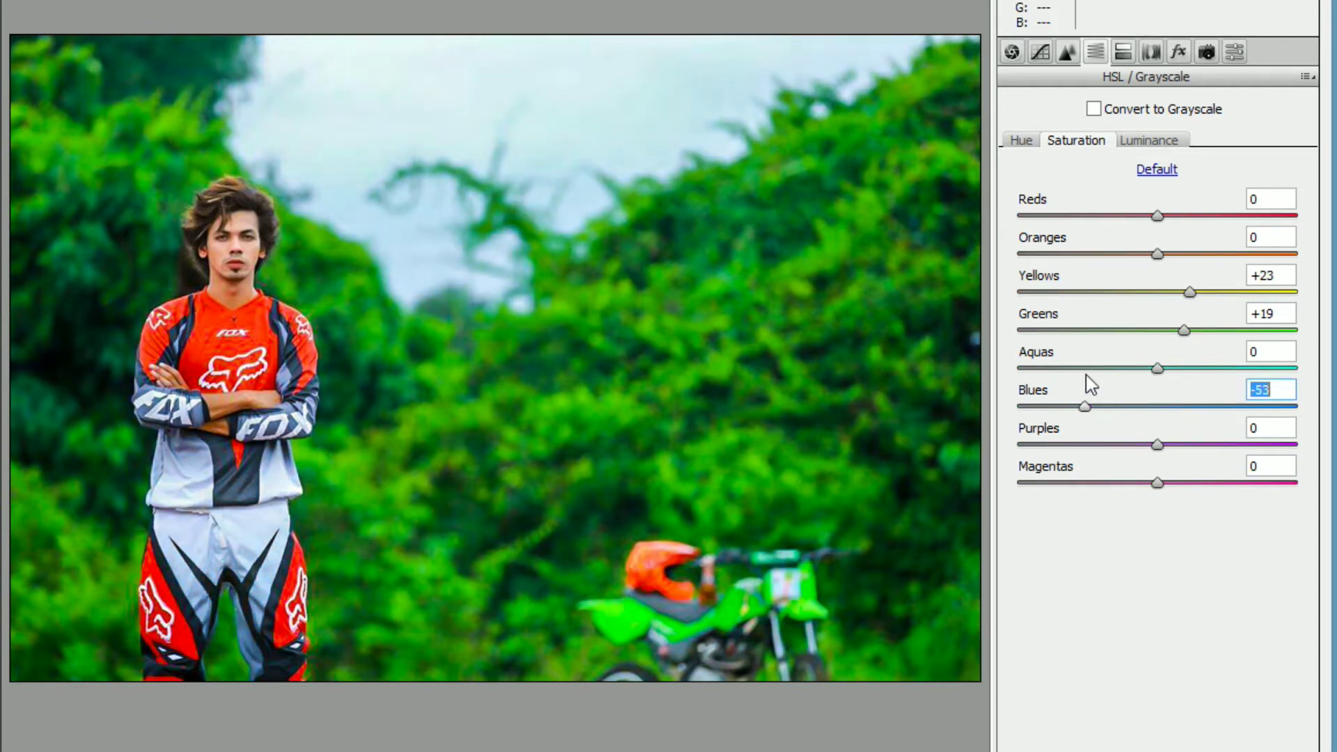
{"action": "left_click", "coordinate": [1122, 51]}
{"action": "left_click_drag", "start_coordinate": [1019, 359], "coordinate": [1065, 359]}
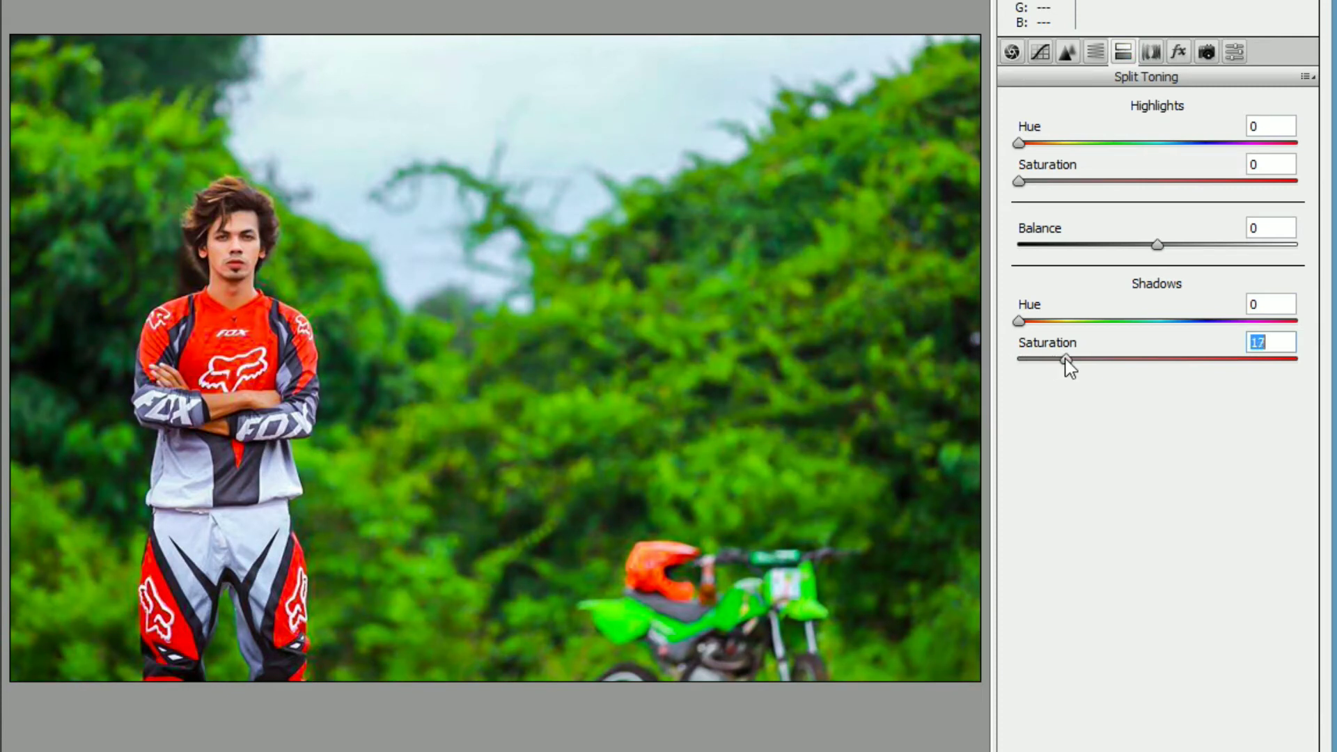
- Tint highlights at hue 180, saturation 12, and add a -38 vignette with roundness +36
{"action": "mouse_move", "coordinate": [1018, 181]}
{"action": "left_mouse_down"}
{"action": "mouse_move", "coordinate": [1057, 181]}
{"action": "mouse_move", "coordinate": [1072, 143]}
{"action": "mouse_move", "coordinate": [1163, 150]}
{"action": "left_mouse_up"}
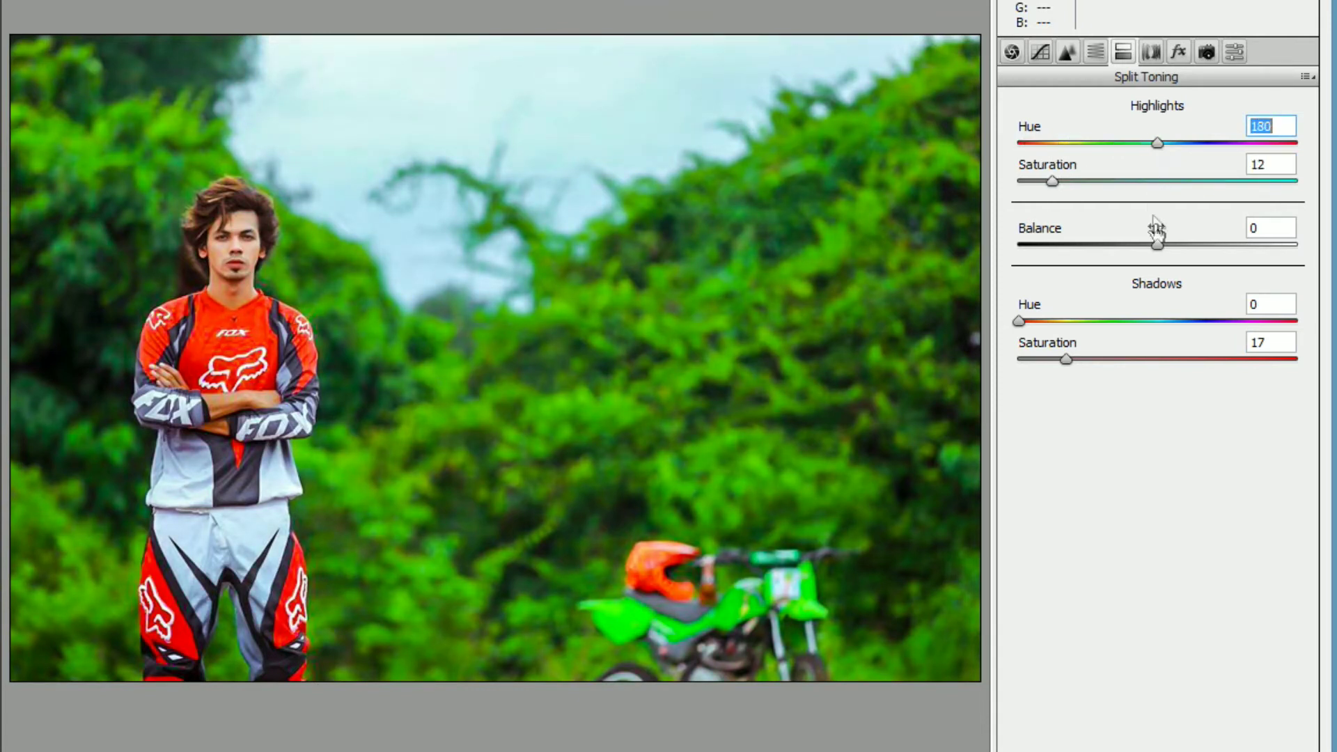
{"action": "mouse_move", "coordinate": [1157, 245]}
{"action": "left_mouse_down"}
{"action": "mouse_move", "coordinate": [1131, 247]}
{"action": "mouse_move", "coordinate": [1176, 248]}
{"action": "left_mouse_up"}
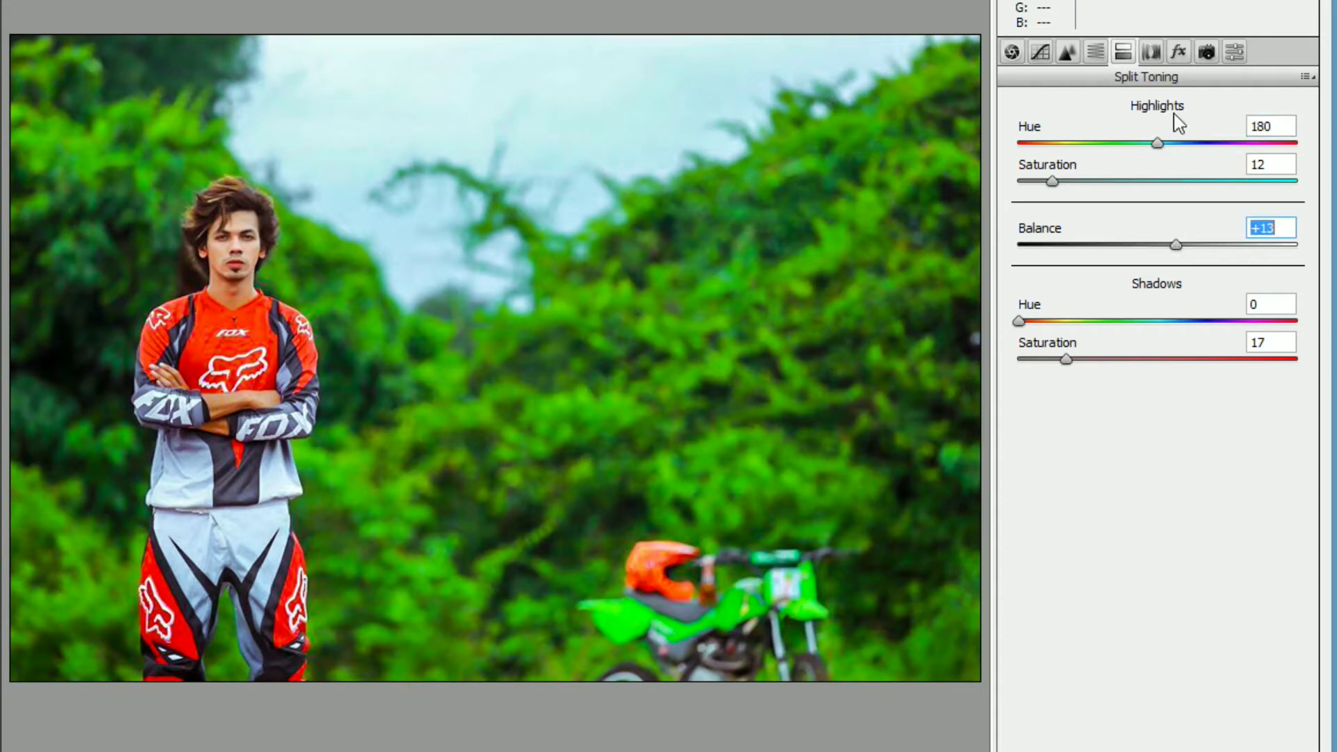
{"action": "left_click", "coordinate": [1151, 52]}
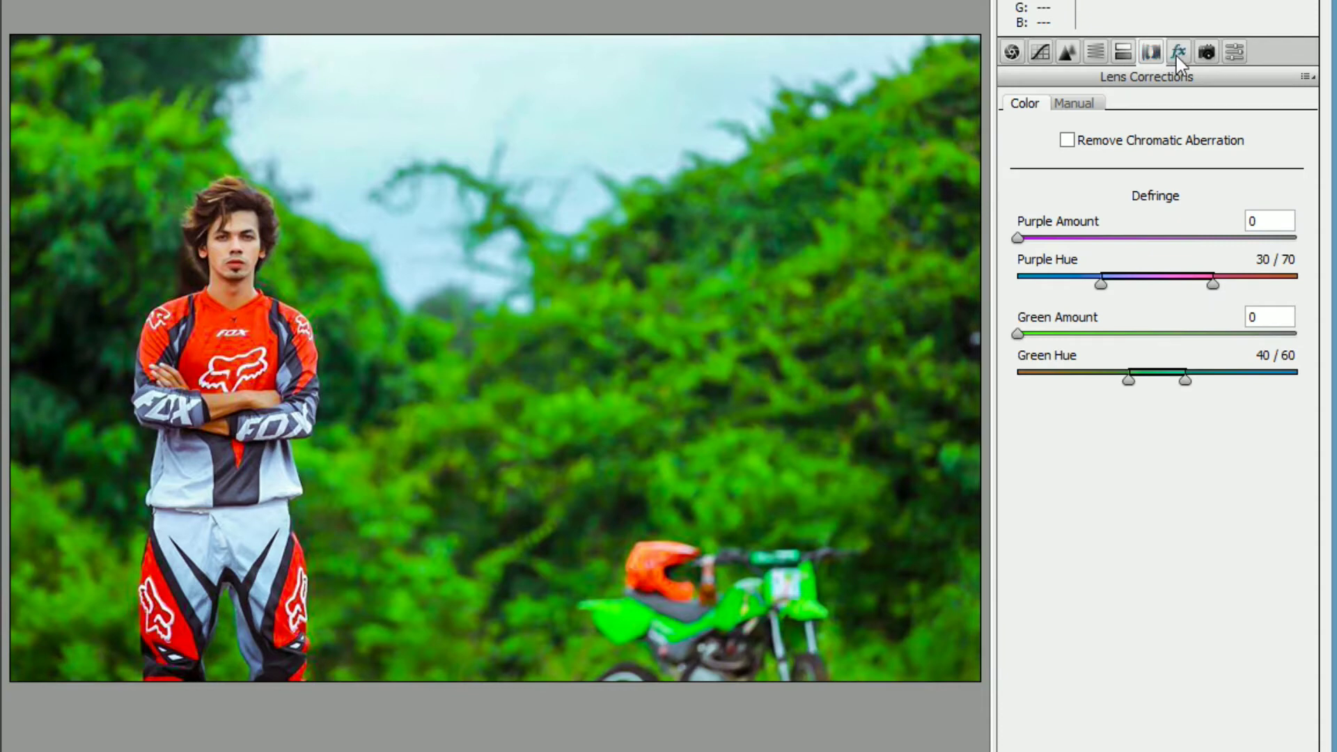
{"action": "left_click", "coordinate": [1178, 52]}
{"action": "left_click_drag", "start_coordinate": [1155, 348], "coordinate": [1105, 338]}
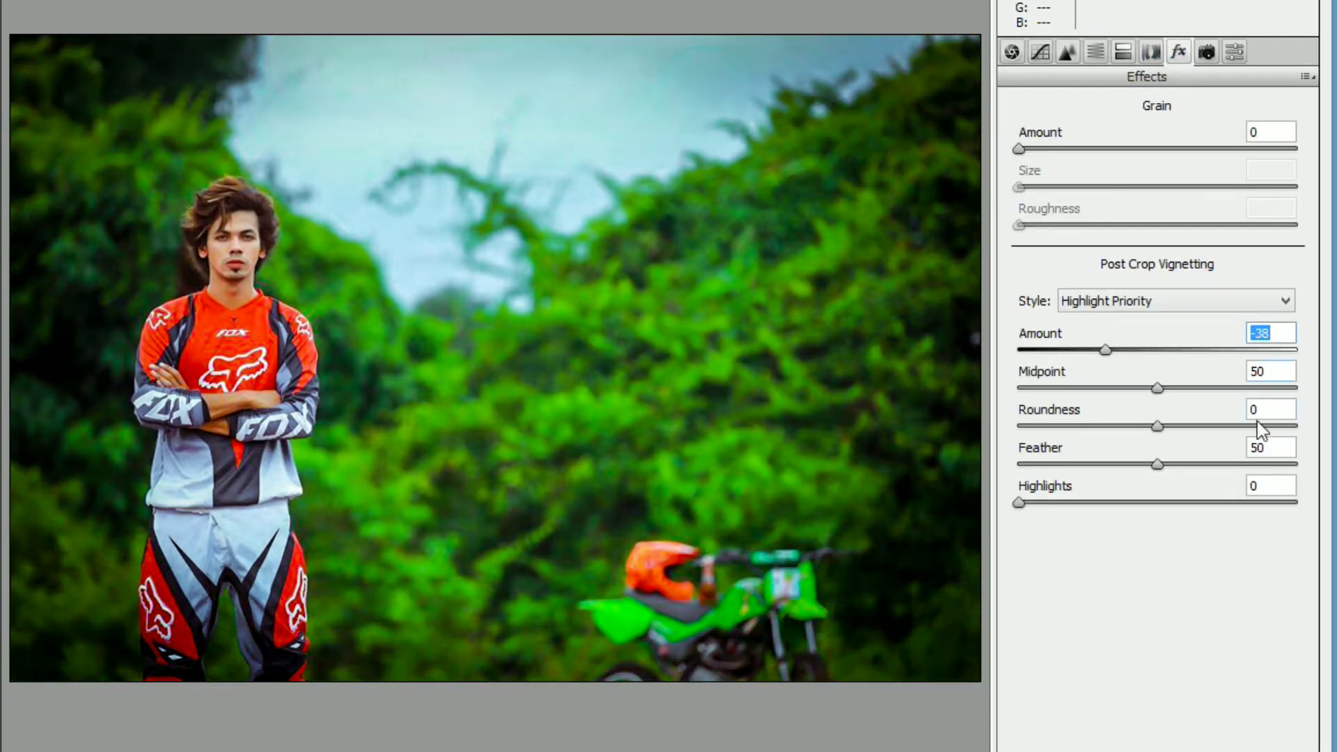
{"action": "mouse_move", "coordinate": [1188, 426]}
{"action": "left_mouse_down"}
{"action": "mouse_move", "coordinate": [1206, 424]}
{"action": "mouse_move", "coordinate": [1223, 464]}
{"action": "left_mouse_up"}
- Set the tone curve Lights to +12 and warm Temperature slightly to -2
{"action": "left_click", "coordinate": [1185, 387]}
{"action": "left_click", "coordinate": [1060, 54]}
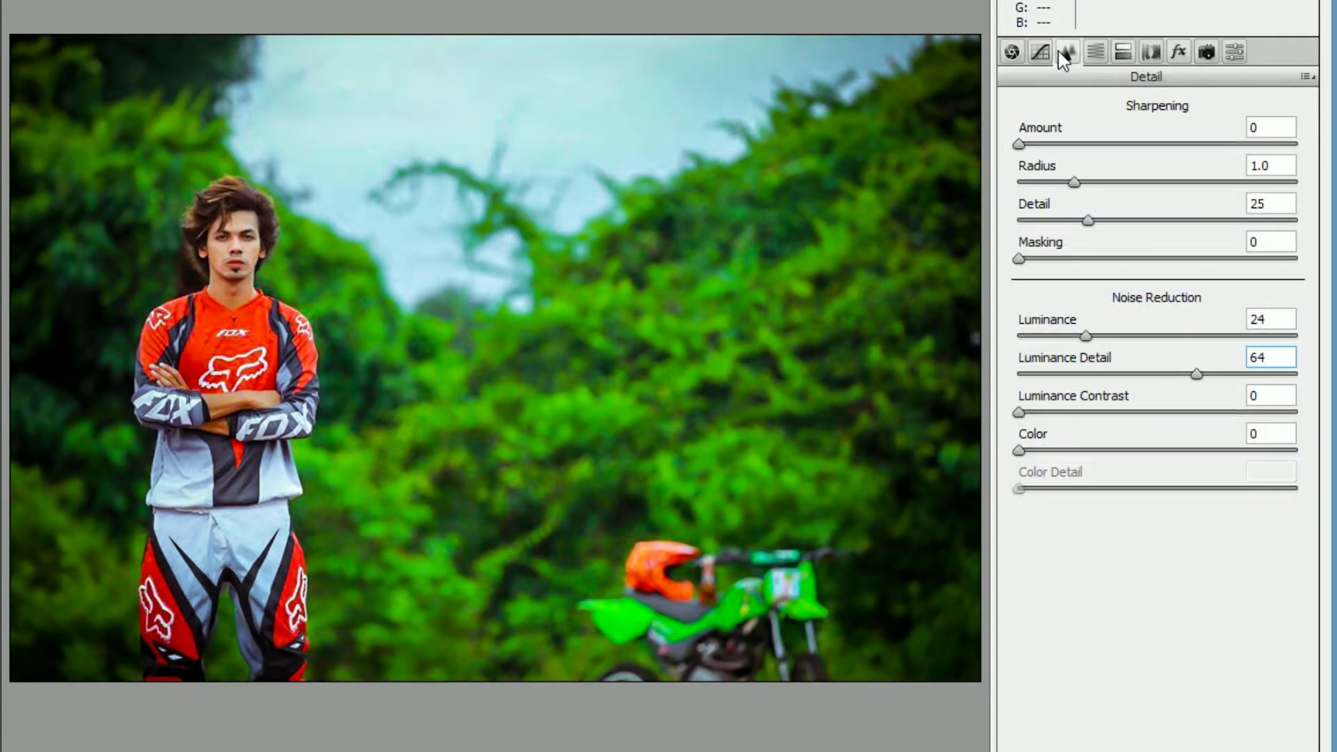
{"action": "left_click_drag", "start_coordinate": [1157, 506], "coordinate": [1190, 505]}
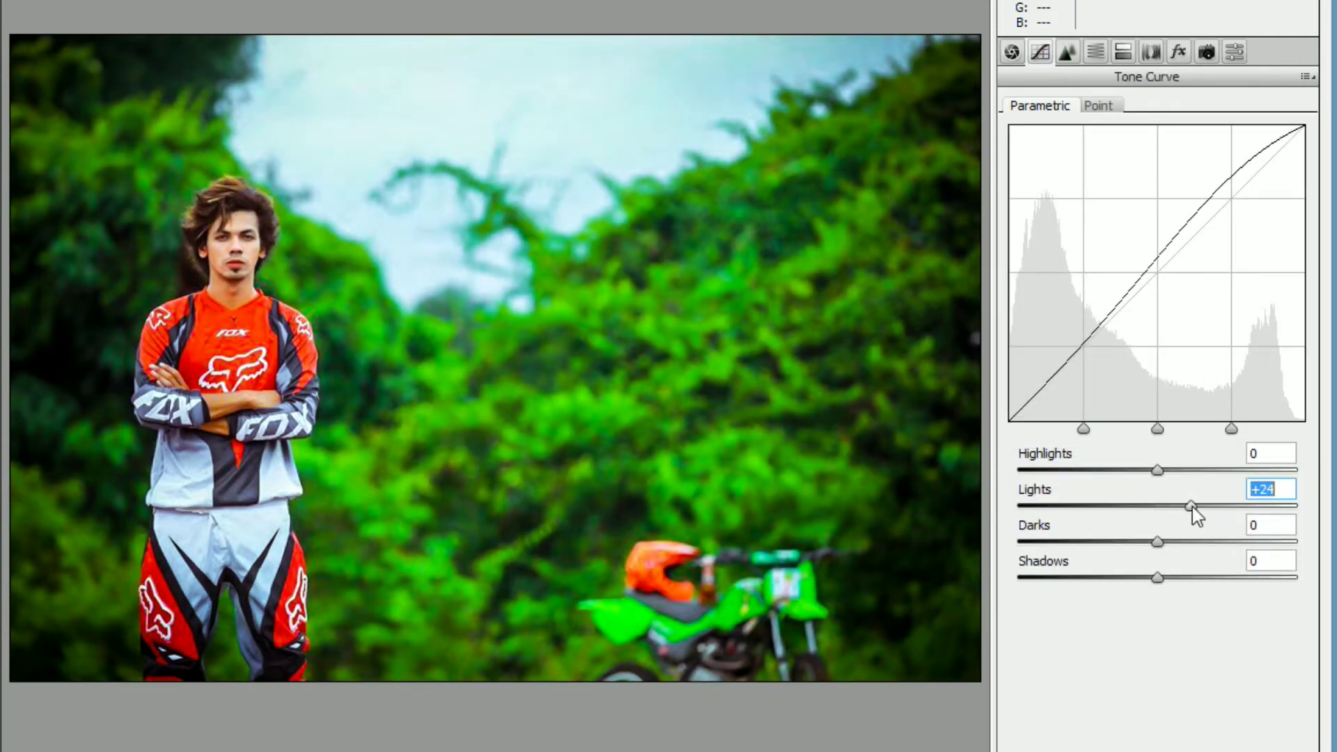
{"action": "left_click_drag", "start_coordinate": [1191, 507], "coordinate": [1175, 507]}
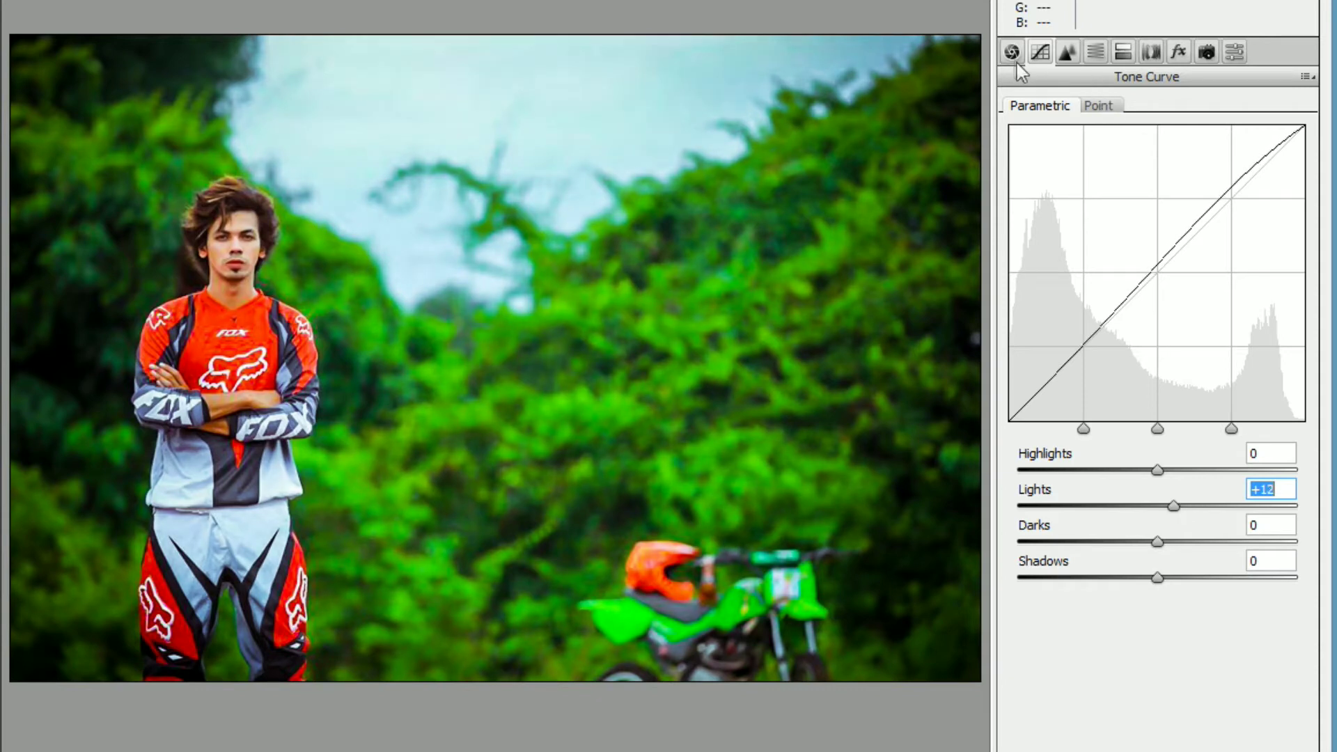
{"action": "key", "text": "ctrl+alt+1"}
{"action": "left_click_drag", "start_coordinate": [1159, 164], "coordinate": [1167, 166]}
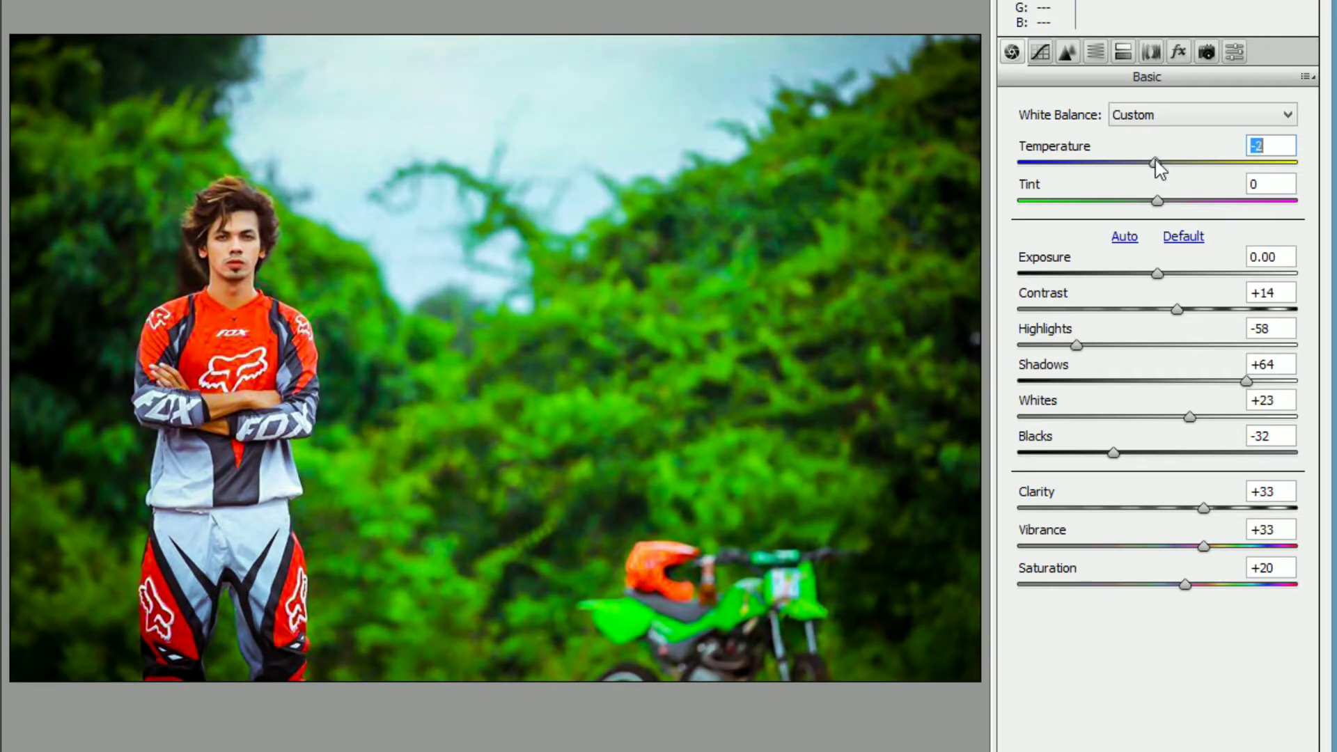
- Set Tint -3, Exposure +0.15 and Contrast +16, then apply the Camera Raw grade
{"action": "left_click_drag", "start_coordinate": [1168, 200], "coordinate": [1163, 201]}
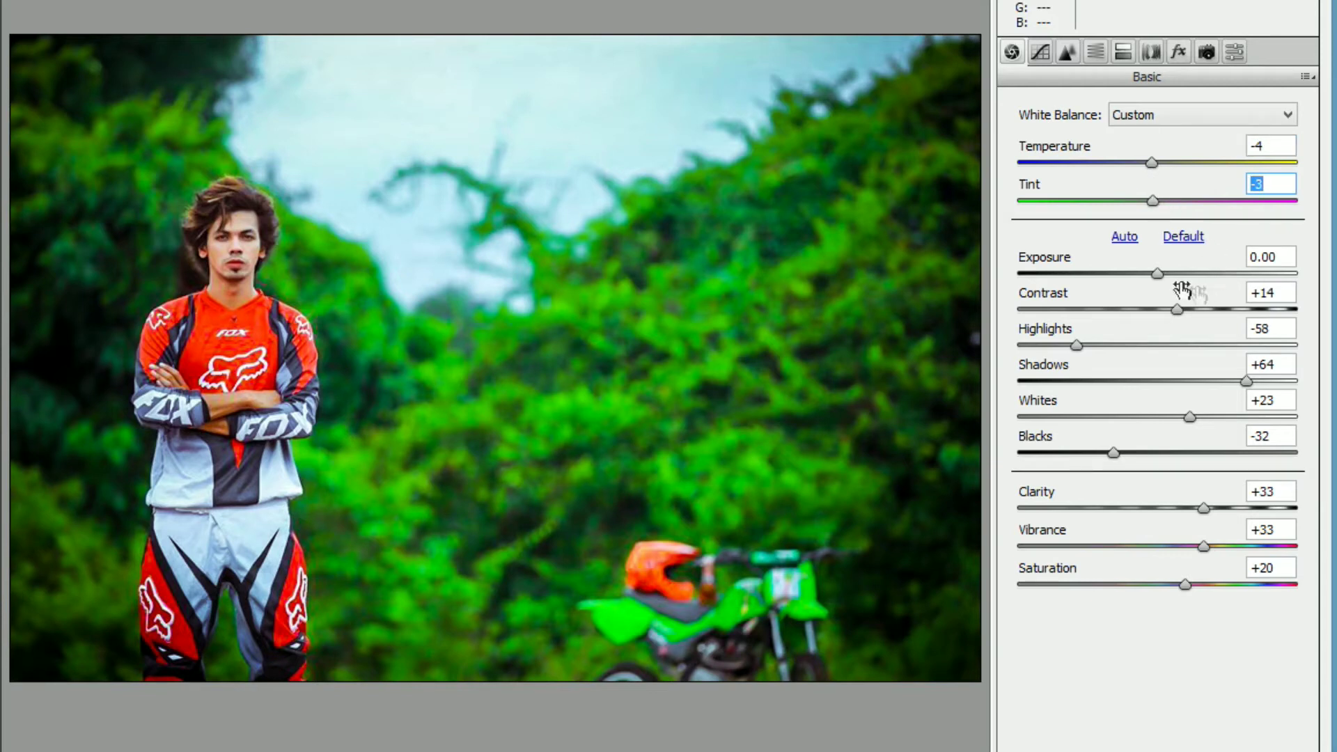
{"action": "left_click", "coordinate": [1157, 273]}
{"action": "left_click_drag", "start_coordinate": [1157, 273], "coordinate": [1162, 274]}
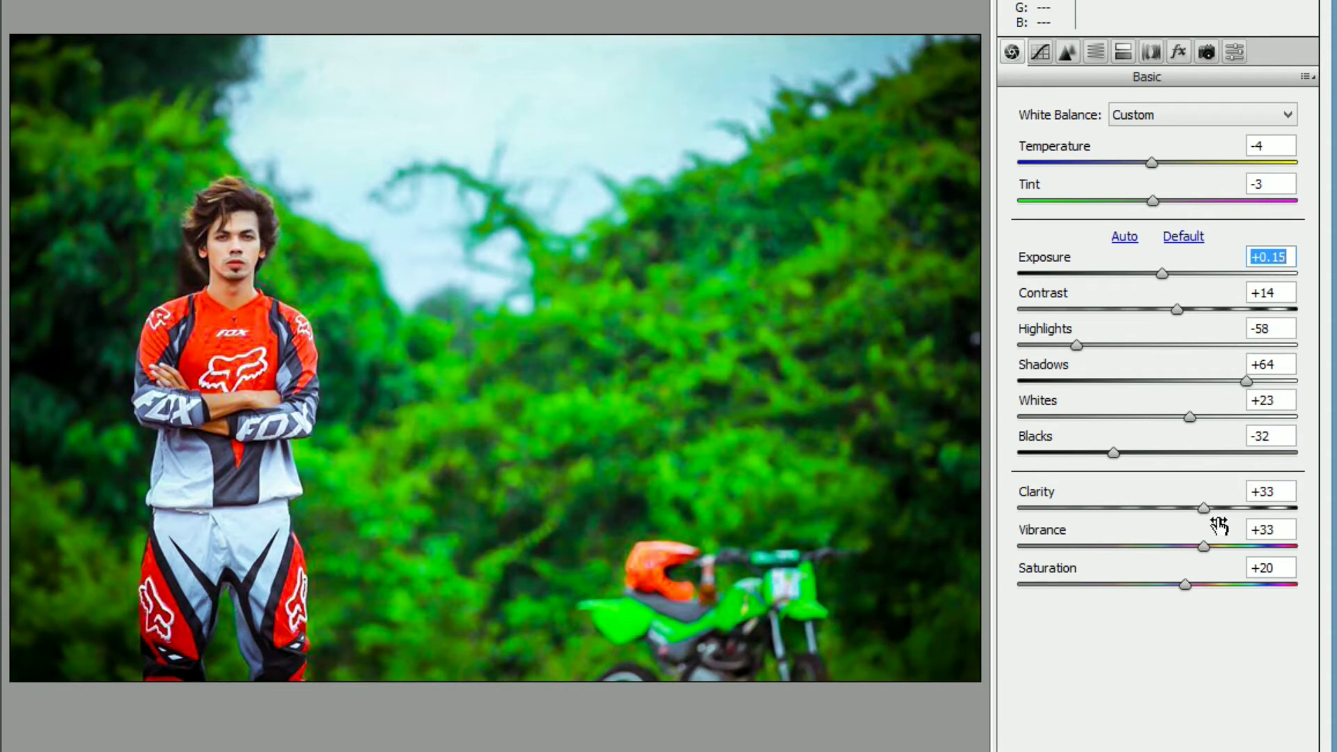
{"action": "left_click", "coordinate": [1177, 309]}
{"action": "left_click_drag", "start_coordinate": [1178, 310], "coordinate": [1180, 310]}
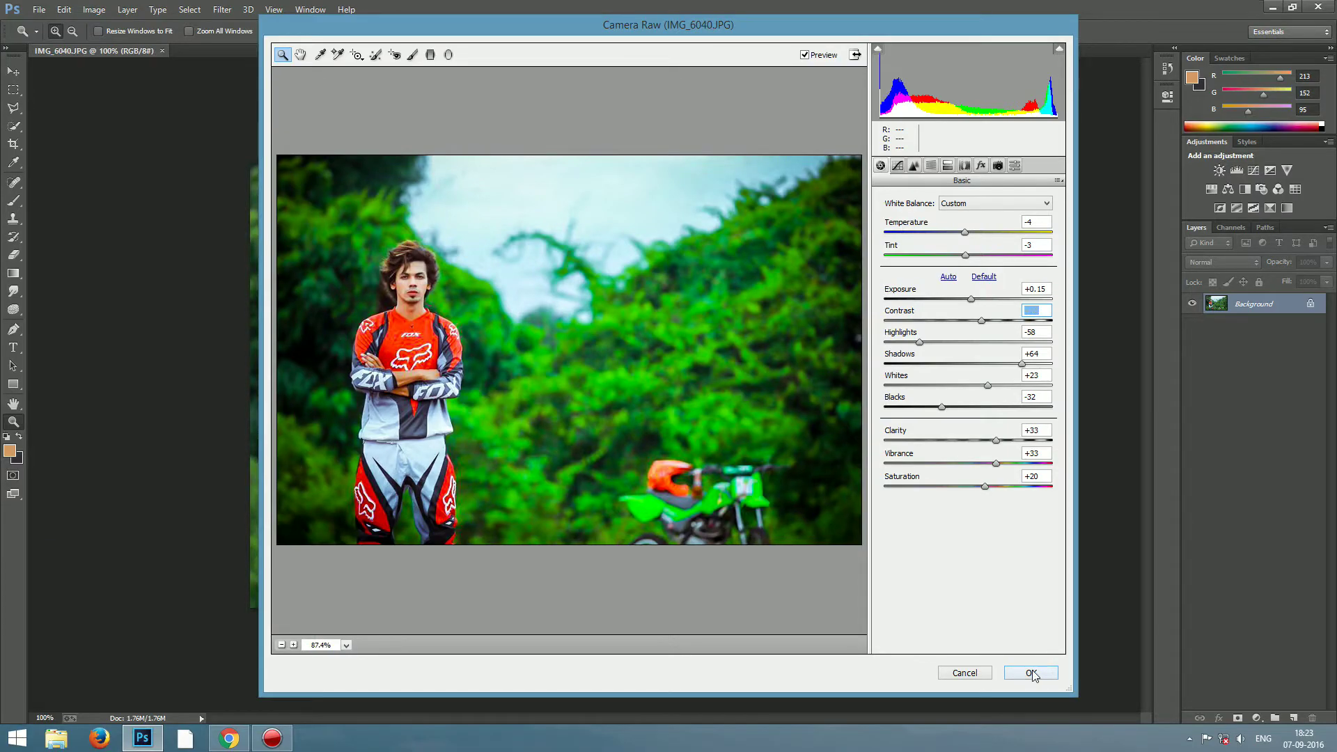
{"action": "left_click", "coordinate": [1036, 675]}
- Apply a Curves adjustment with the black input point raised to about 24
{"action": "left_click_drag", "start_coordinate": [591, 438], "coordinate": [610, 444]}
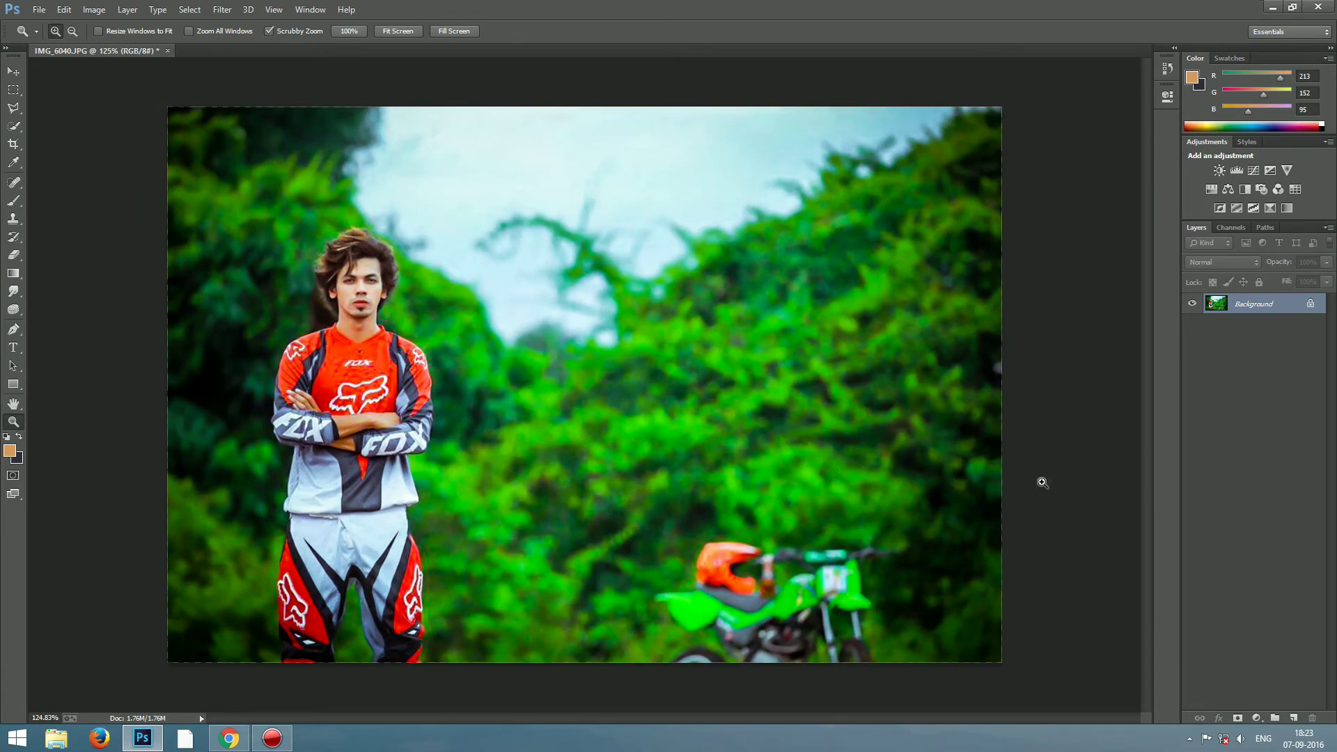
{"action": "left_click", "coordinate": [94, 9]}
{"action": "mouse_move", "coordinate": [115, 45]}
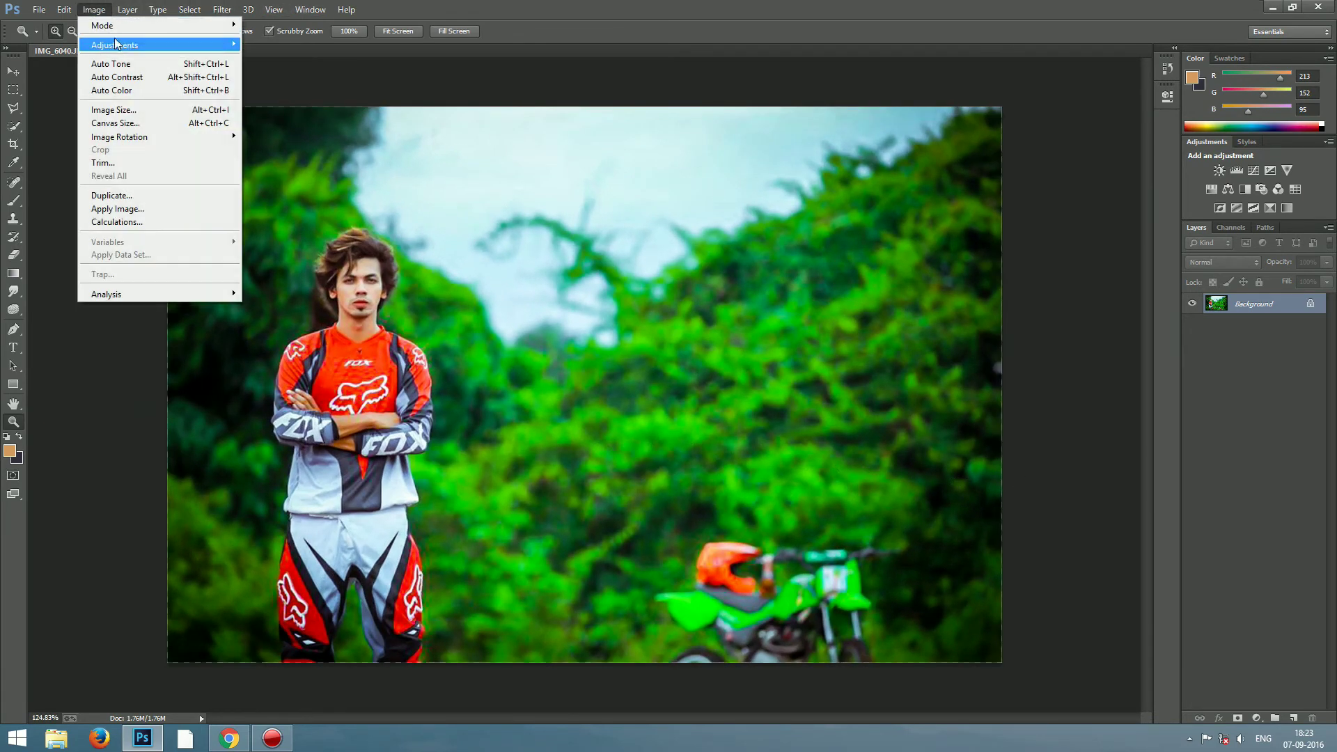
{"action": "left_click", "coordinate": [268, 70]}
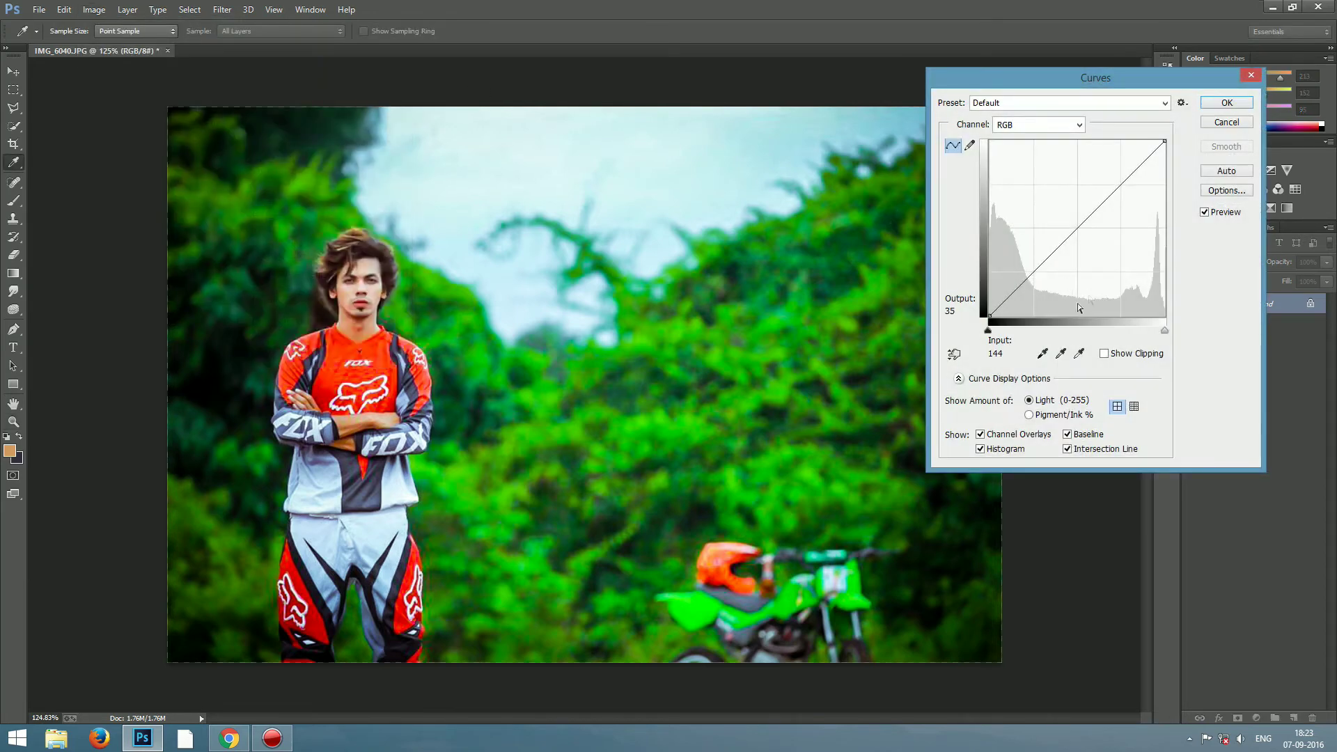
{"action": "left_click_drag", "start_coordinate": [988, 331], "coordinate": [1003, 331]}
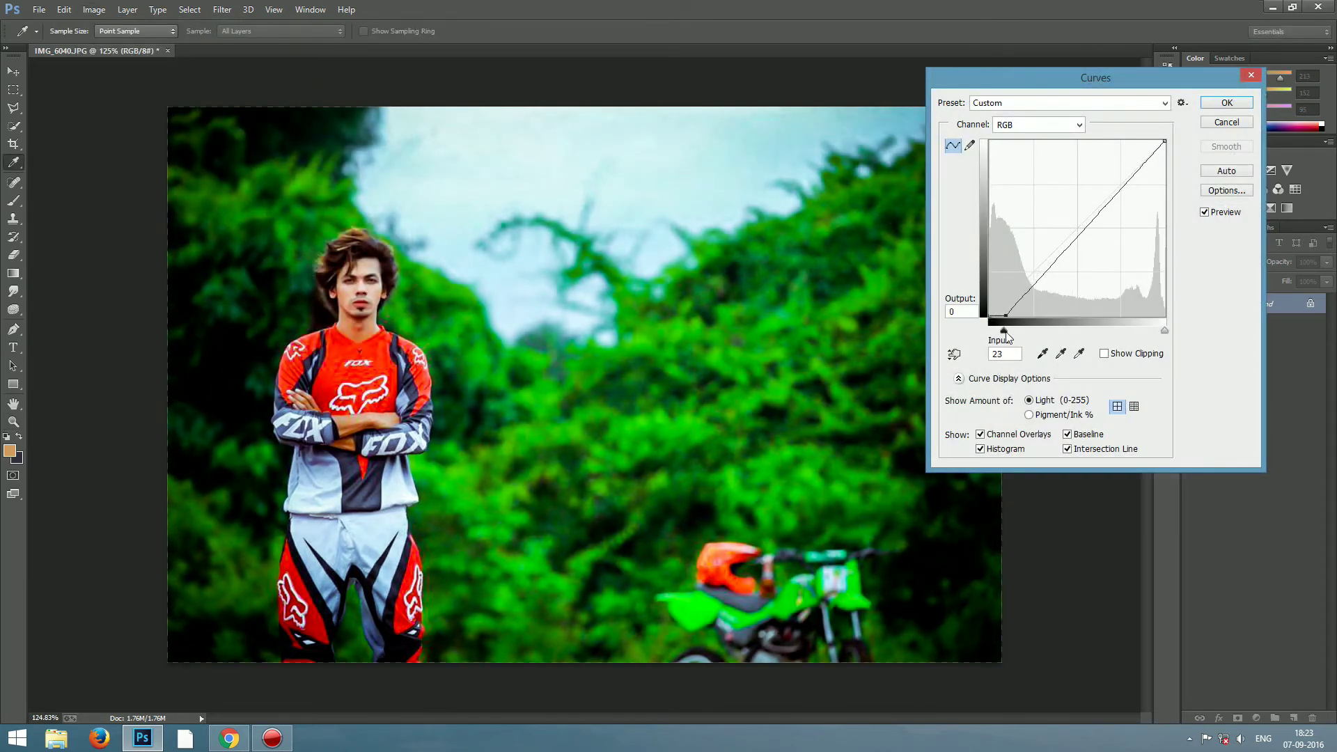
{"action": "left_click_drag", "start_coordinate": [1004, 332], "coordinate": [1006, 331]}
{"action": "left_click", "coordinate": [1227, 102]}
{"action": "key", "text": "z"}
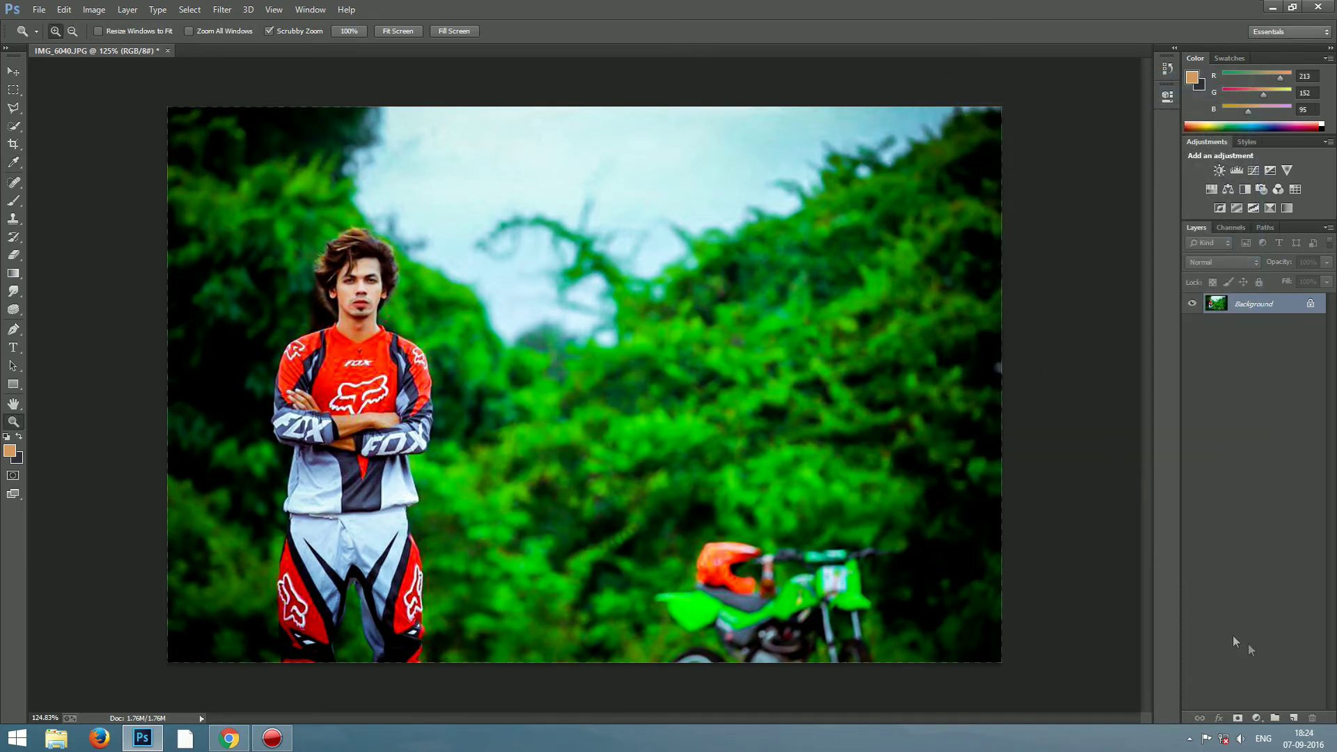
{"action": "left_click", "coordinate": [1262, 715]}
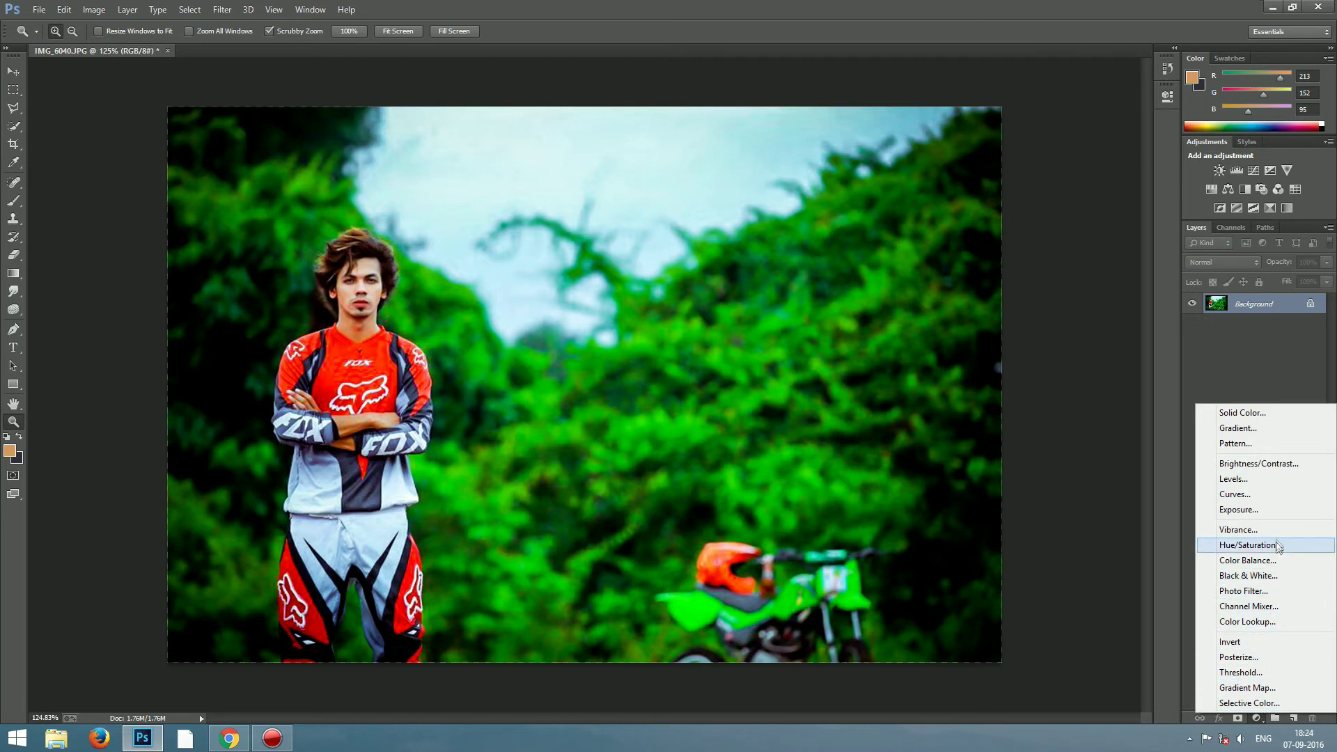
- Add a Color Balance layer and set the shadows to -17, -6, -13
{"action": "left_click", "coordinate": [1278, 561]}
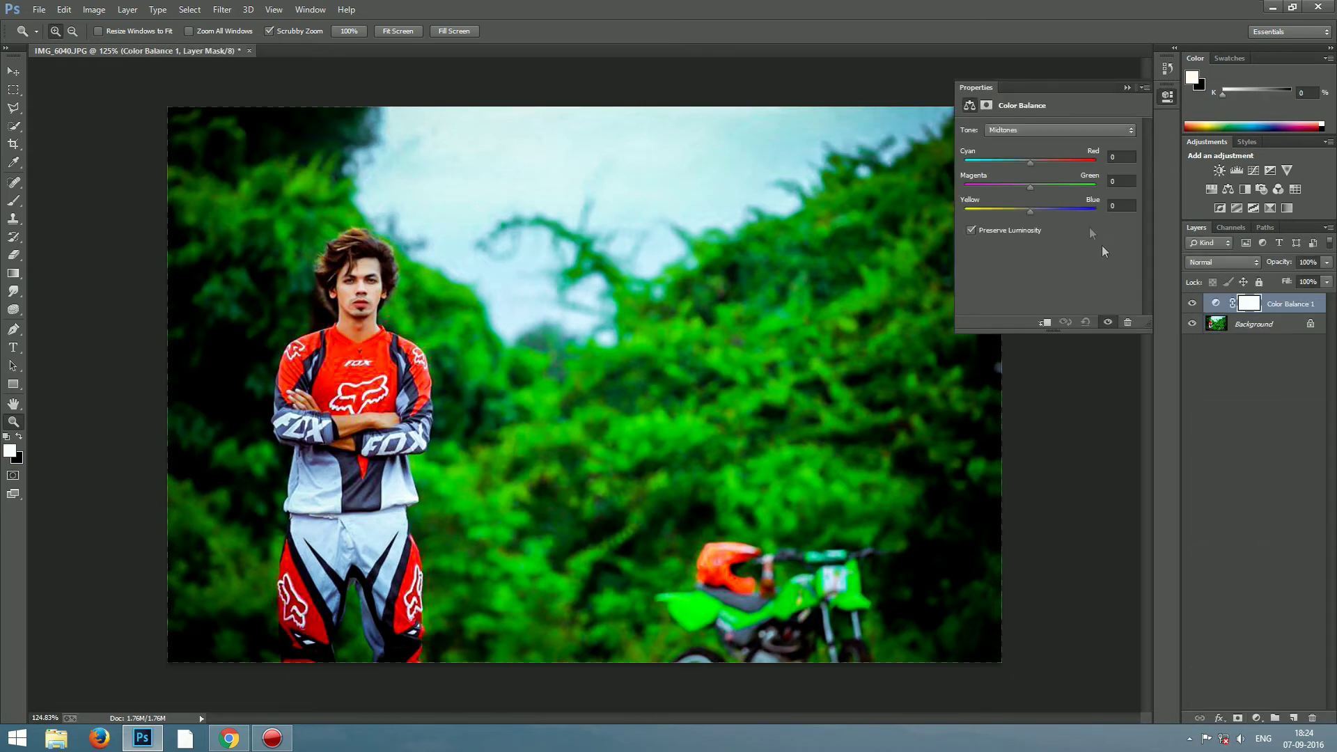
{"action": "left_click", "coordinate": [1030, 130]}
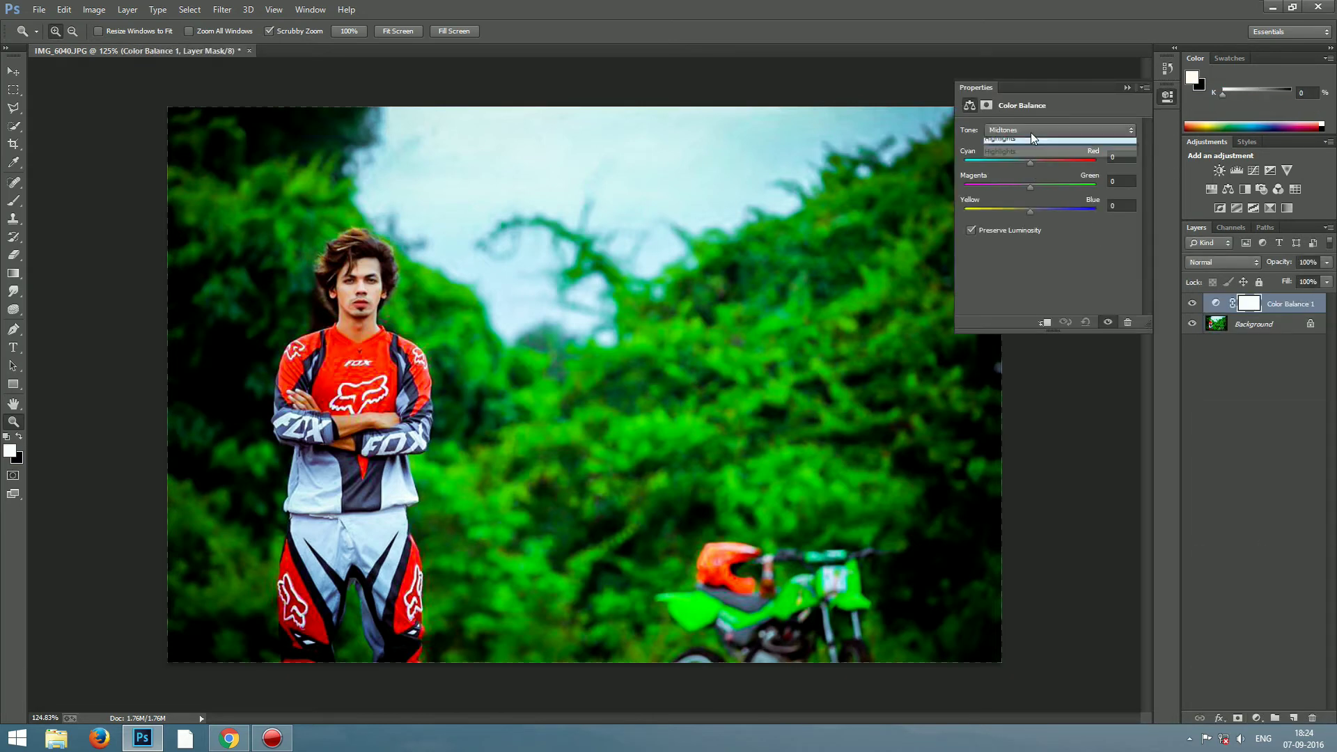
{"action": "left_click", "coordinate": [1029, 139]}
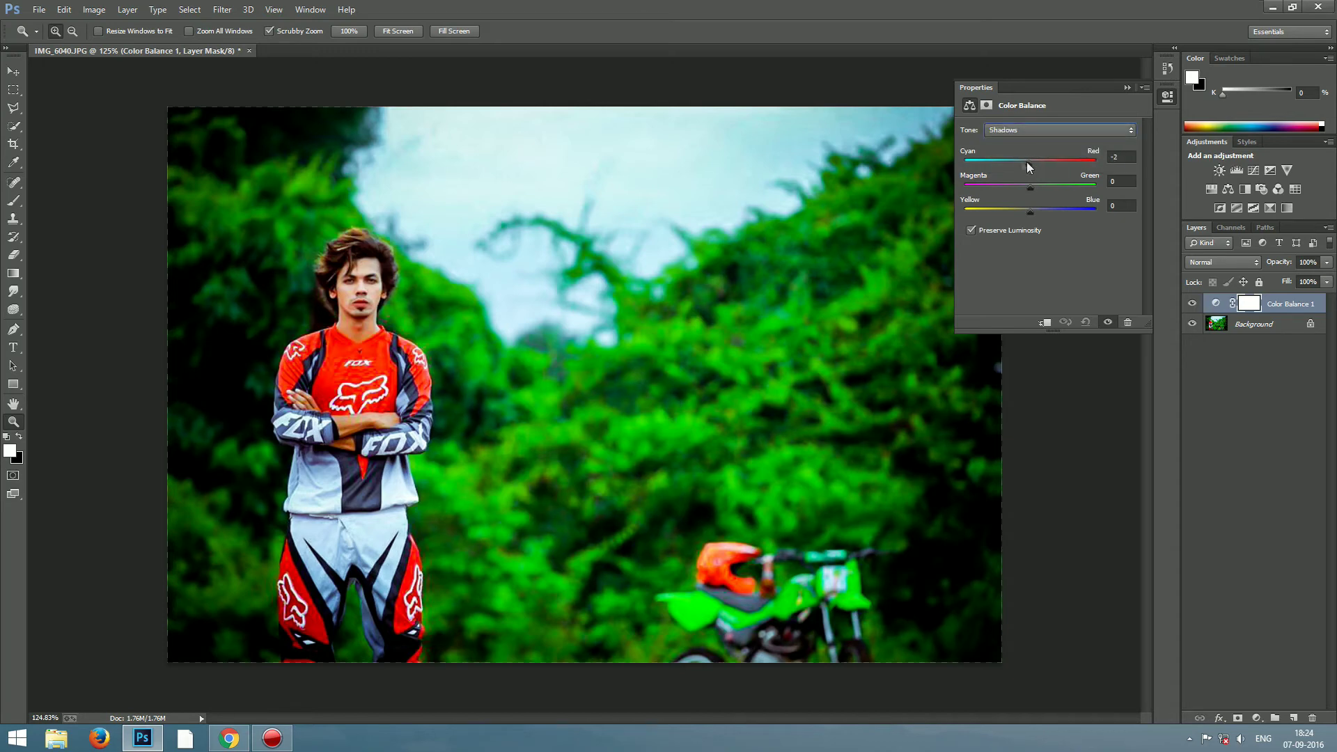
{"action": "left_click_drag", "start_coordinate": [1015, 156], "coordinate": [1019, 148]}
{"action": "left_click_drag", "start_coordinate": [1029, 184], "coordinate": [1020, 179]}
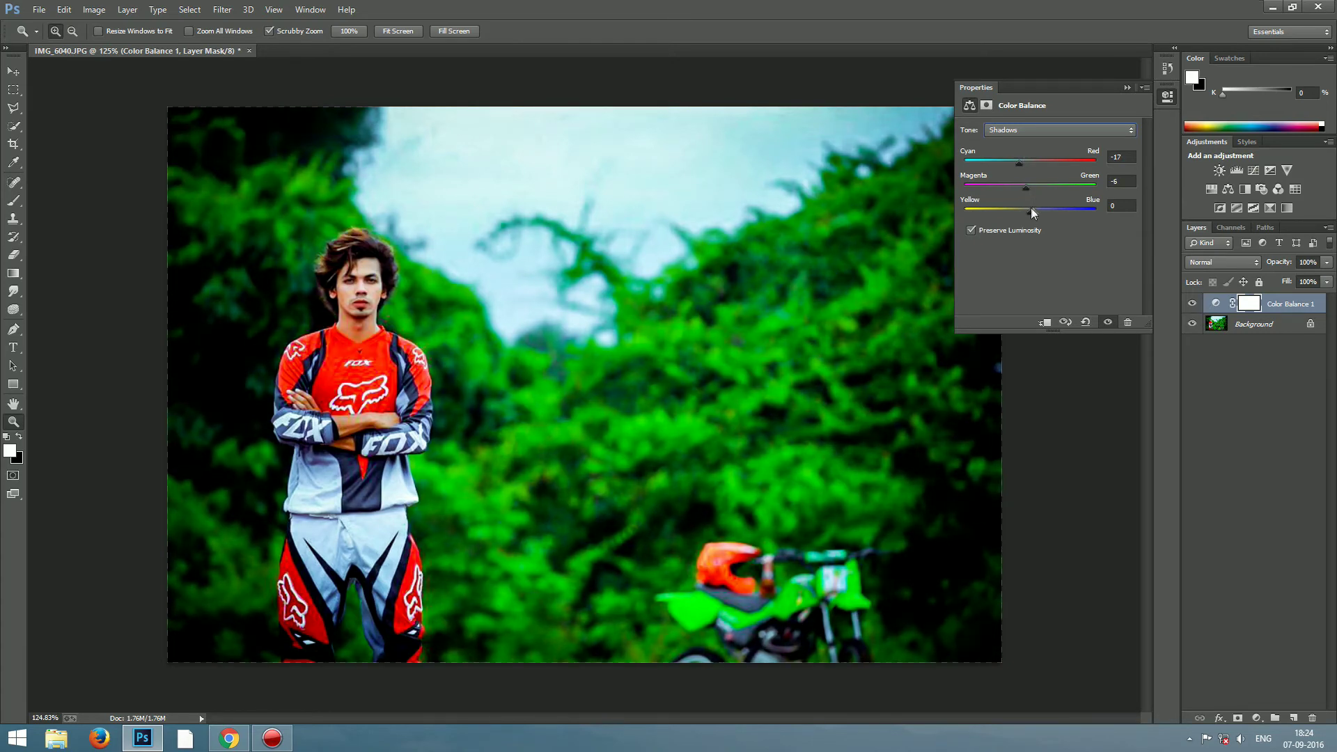
{"action": "mouse_move", "coordinate": [1042, 208]}
{"action": "left_mouse_down"}
{"action": "mouse_move", "coordinate": [1019, 209]}
{"action": "mouse_move", "coordinate": [1021, 197]}
{"action": "left_mouse_up"}
- Set the highlights balance to -8, 0, +12 and collapse the Properties panel
{"action": "left_click", "coordinate": [1105, 132]}
{"action": "left_click", "coordinate": [1064, 169]}
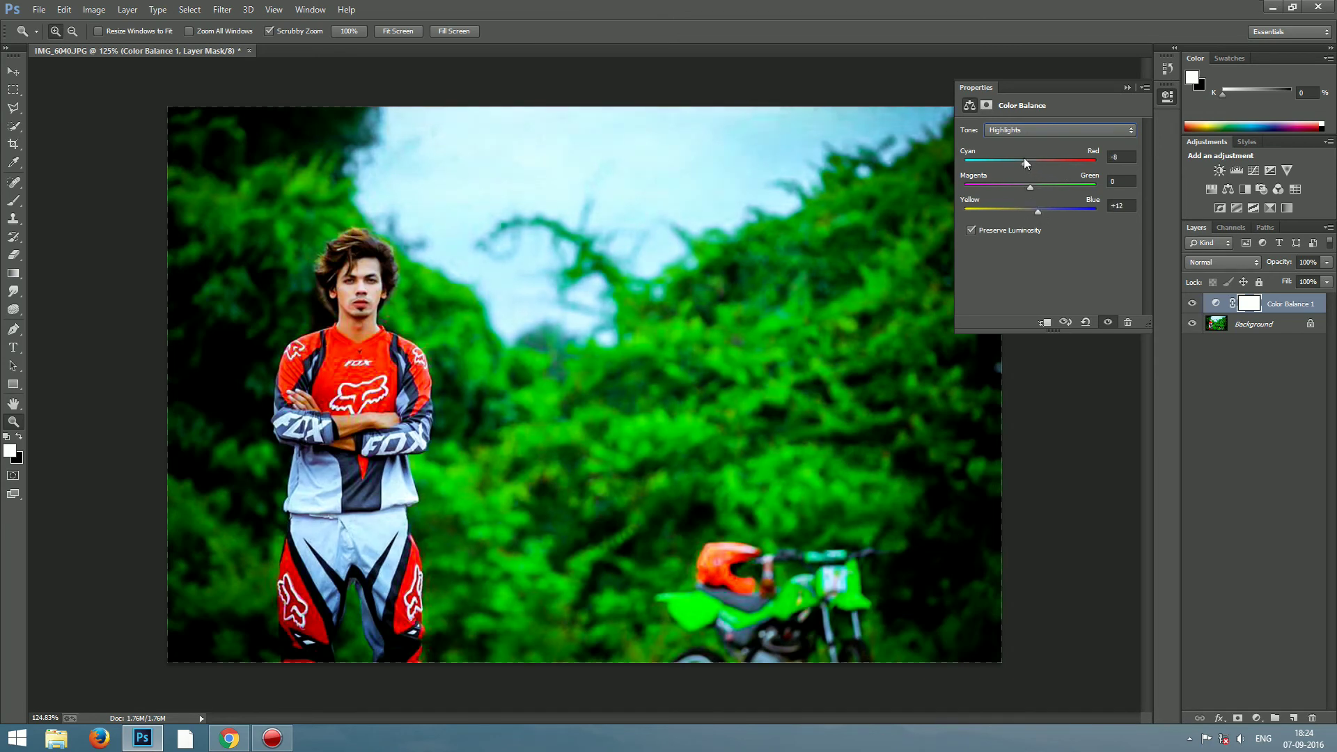
{"action": "left_click", "coordinate": [1127, 89]}
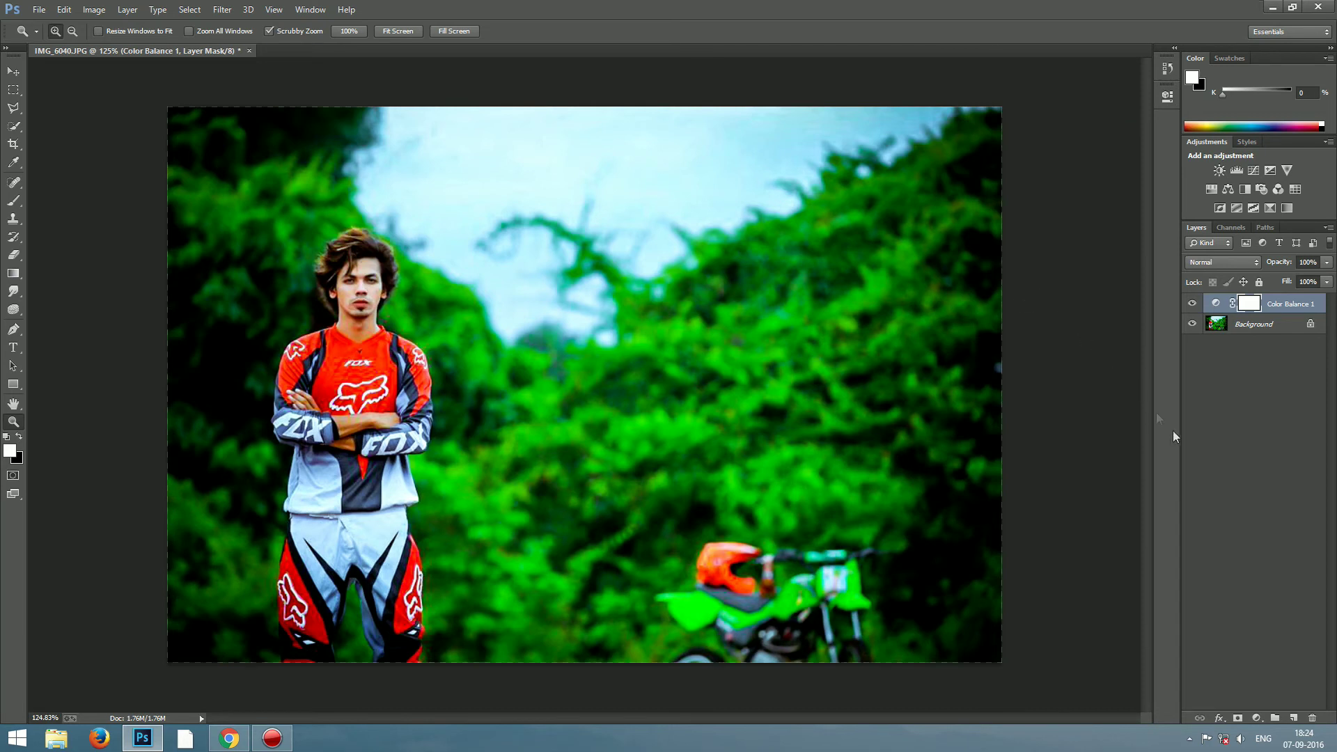
{"action": "left_click", "coordinate": [1255, 717]}
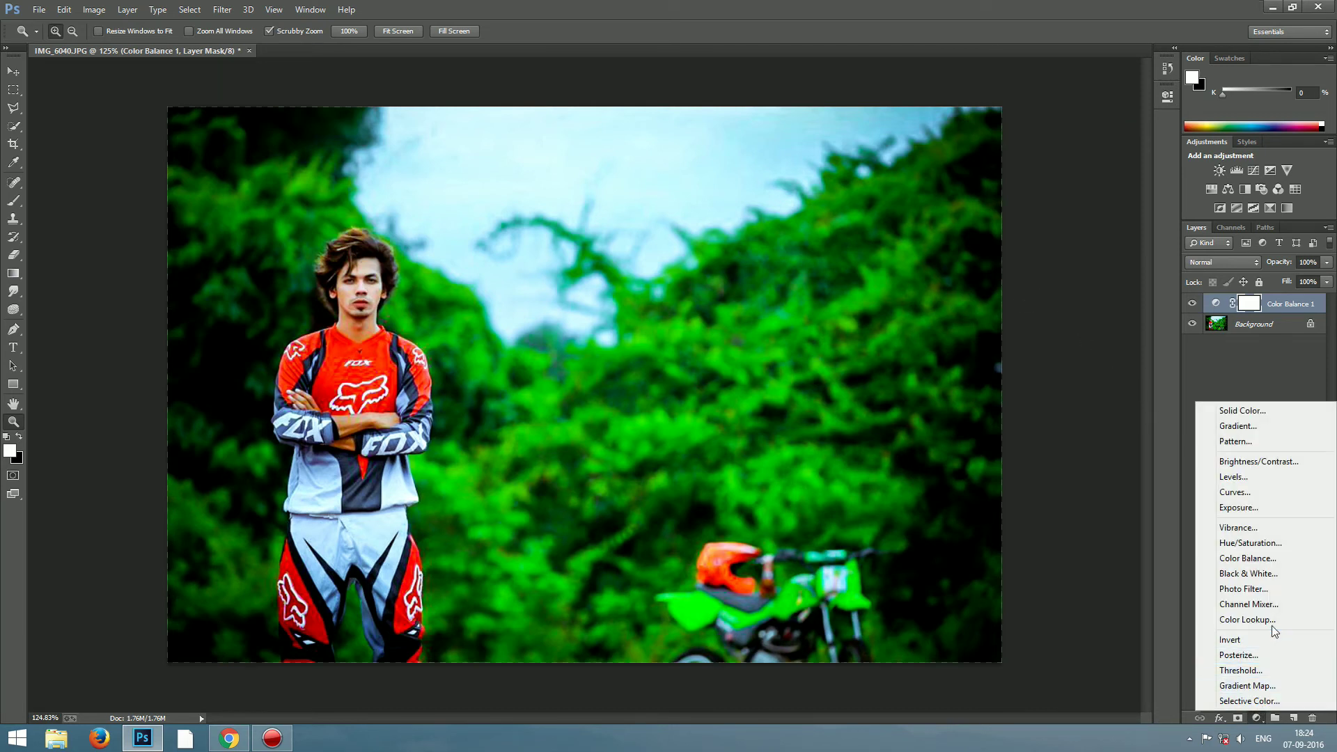
- Load Fuji ETERNA 250D Kodak 2395 as the Color Lookup 3DLUT, with 58% layer opacity
{"action": "left_click", "coordinate": [1268, 626]}
{"action": "left_click", "coordinate": [1073, 131]}
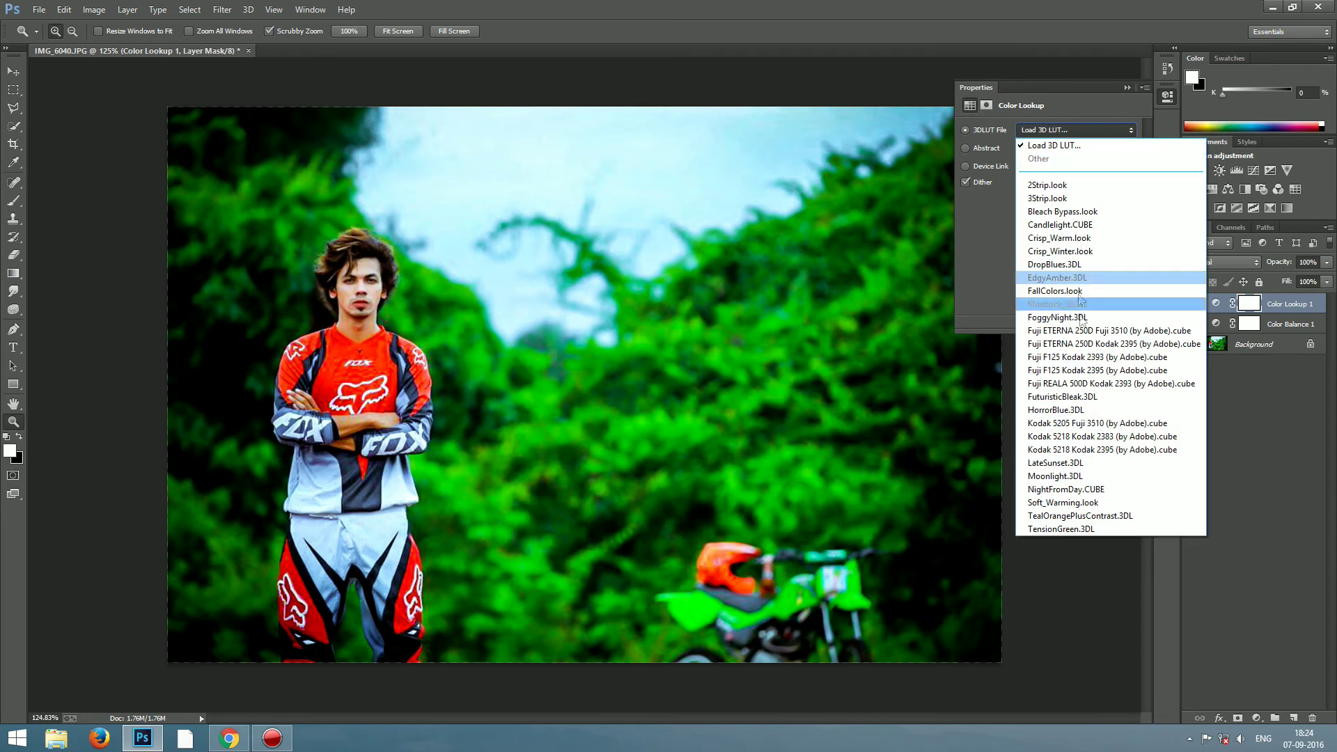
{"action": "left_click", "coordinate": [1083, 345]}
{"action": "left_click", "coordinate": [1326, 263]}
{"action": "left_click", "coordinate": [1297, 279]}
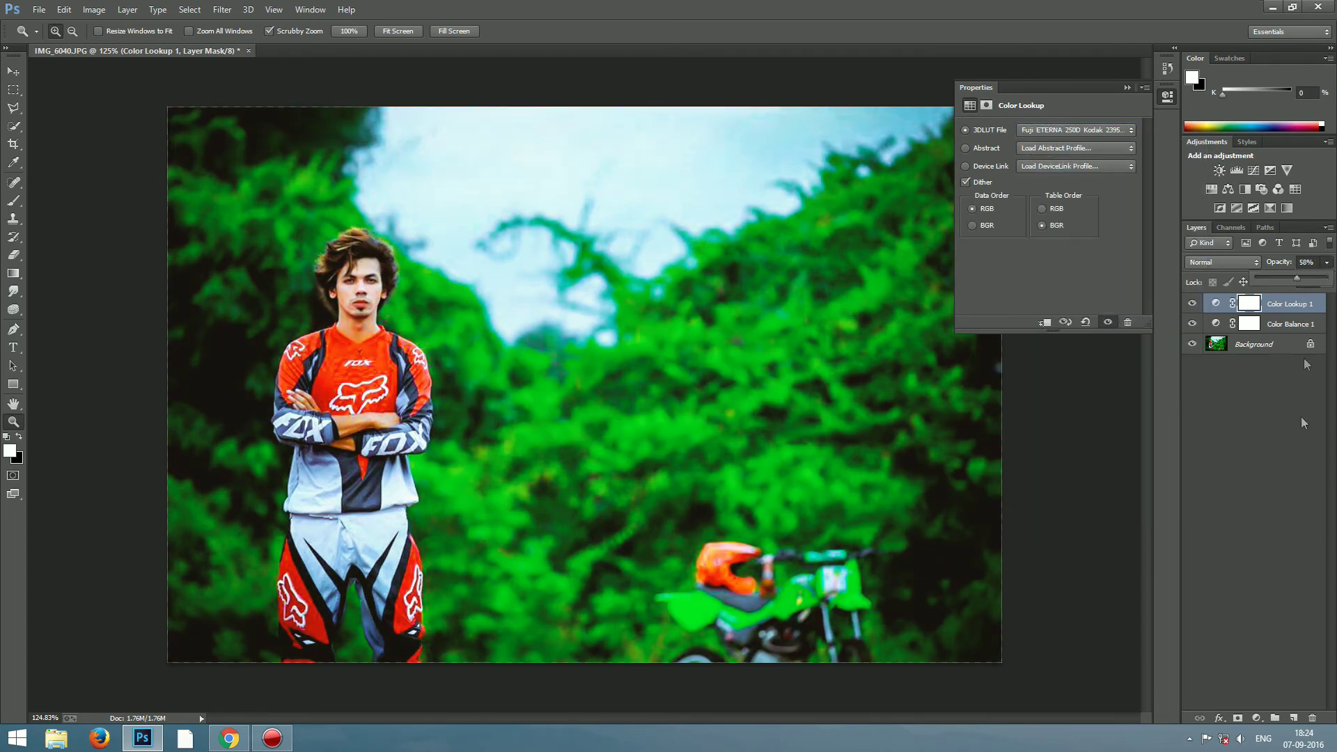
{"action": "left_click", "coordinate": [1257, 717]}
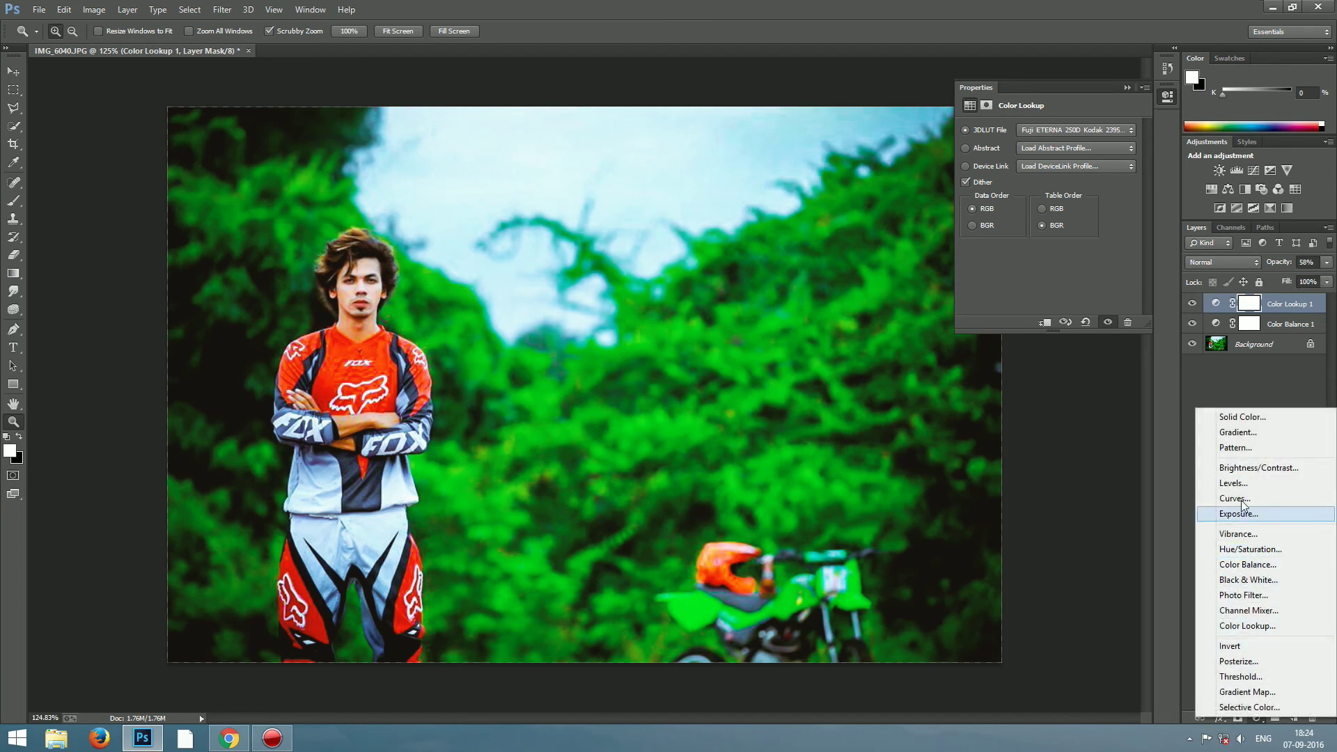
- Add an Exposure layer with Offset +0.0455 and Gamma Correction 0.83, then collapse Properties
{"action": "left_click", "coordinate": [1255, 514]}
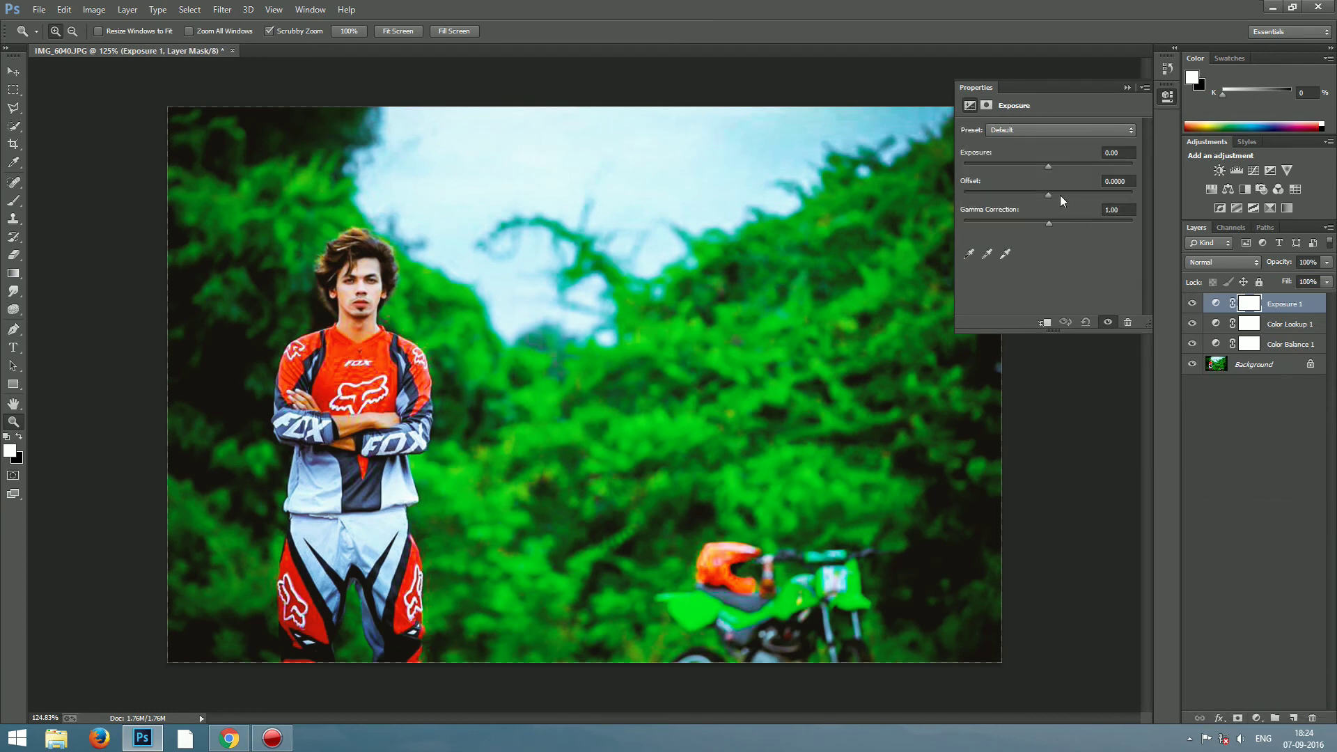
{"action": "left_click_drag", "start_coordinate": [1058, 195], "coordinate": [1055, 193]}
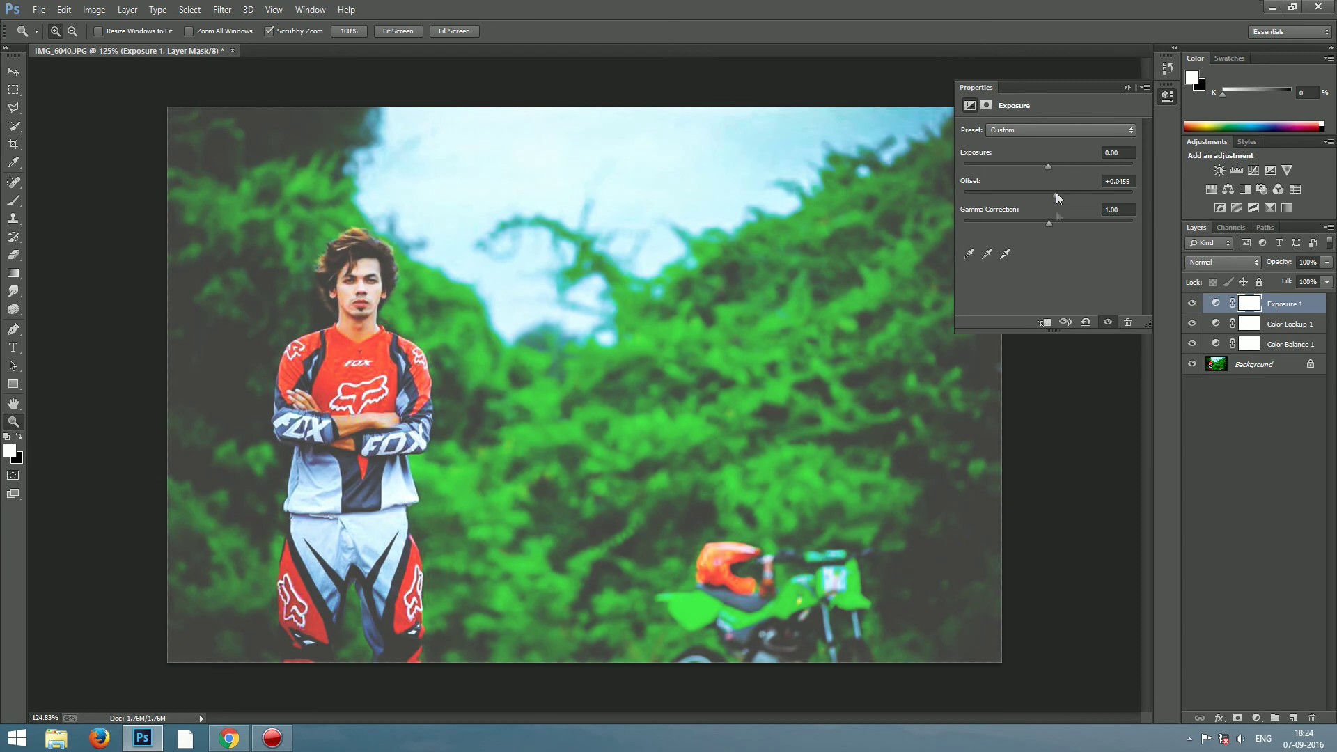
{"action": "left_click", "coordinate": [1062, 223]}
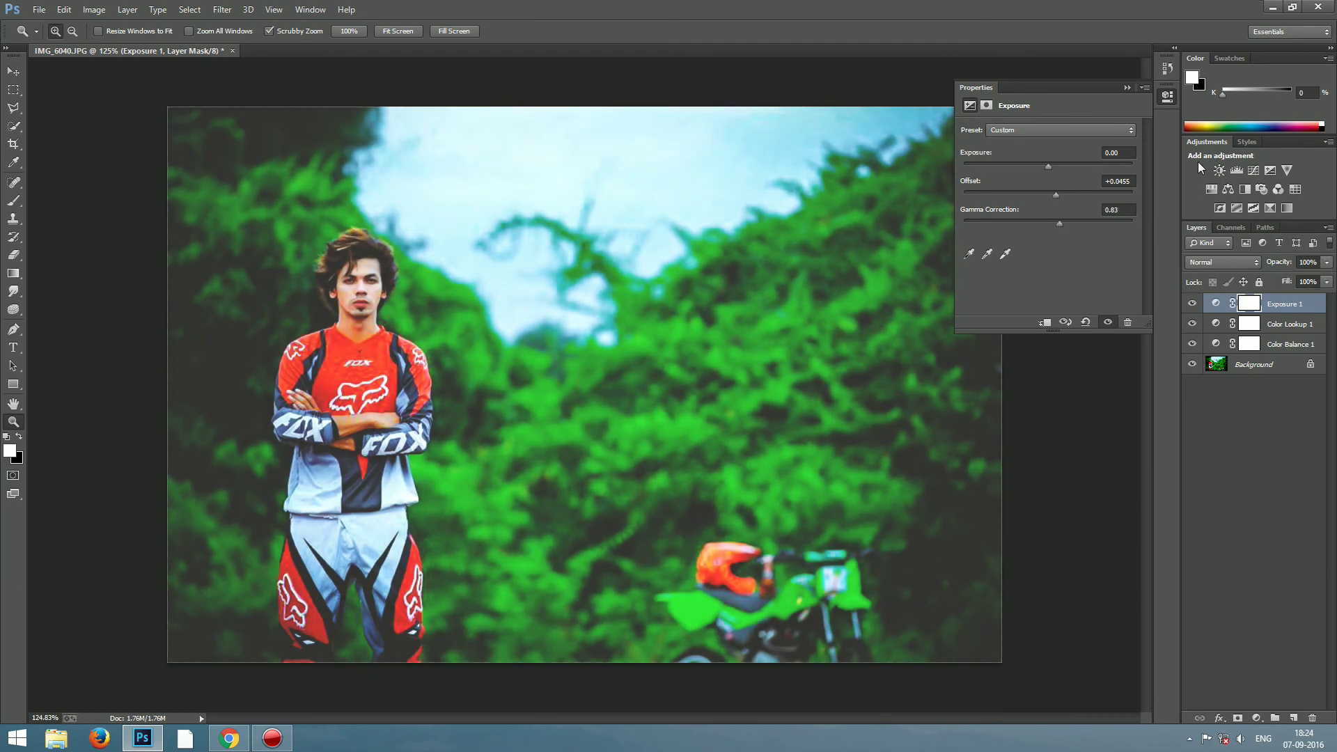
{"action": "left_click", "coordinate": [1126, 87]}
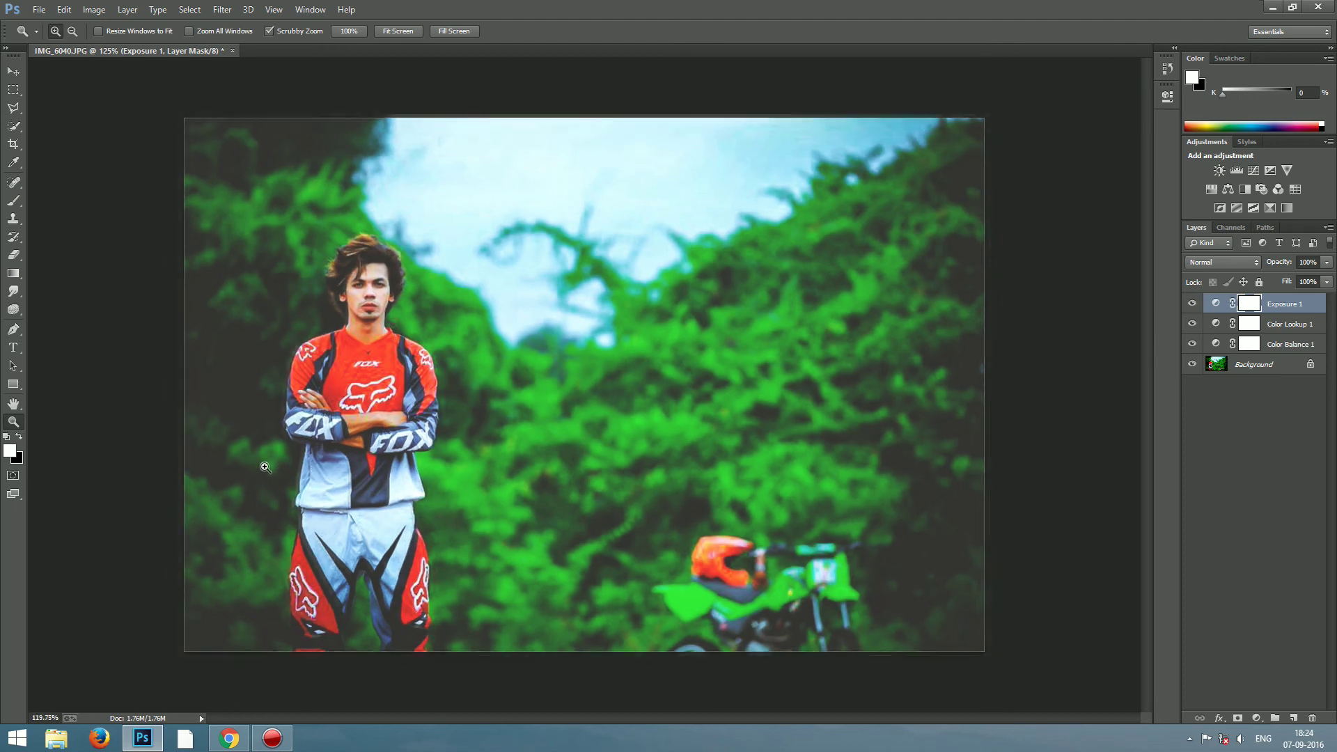
- Zoom out, zoom in on the rider to inspect the grade, then minimize Photoshop
{"action": "scroll", "coordinate": [262, 457], "scroll_direction": "down", "scroll_amount": 3}
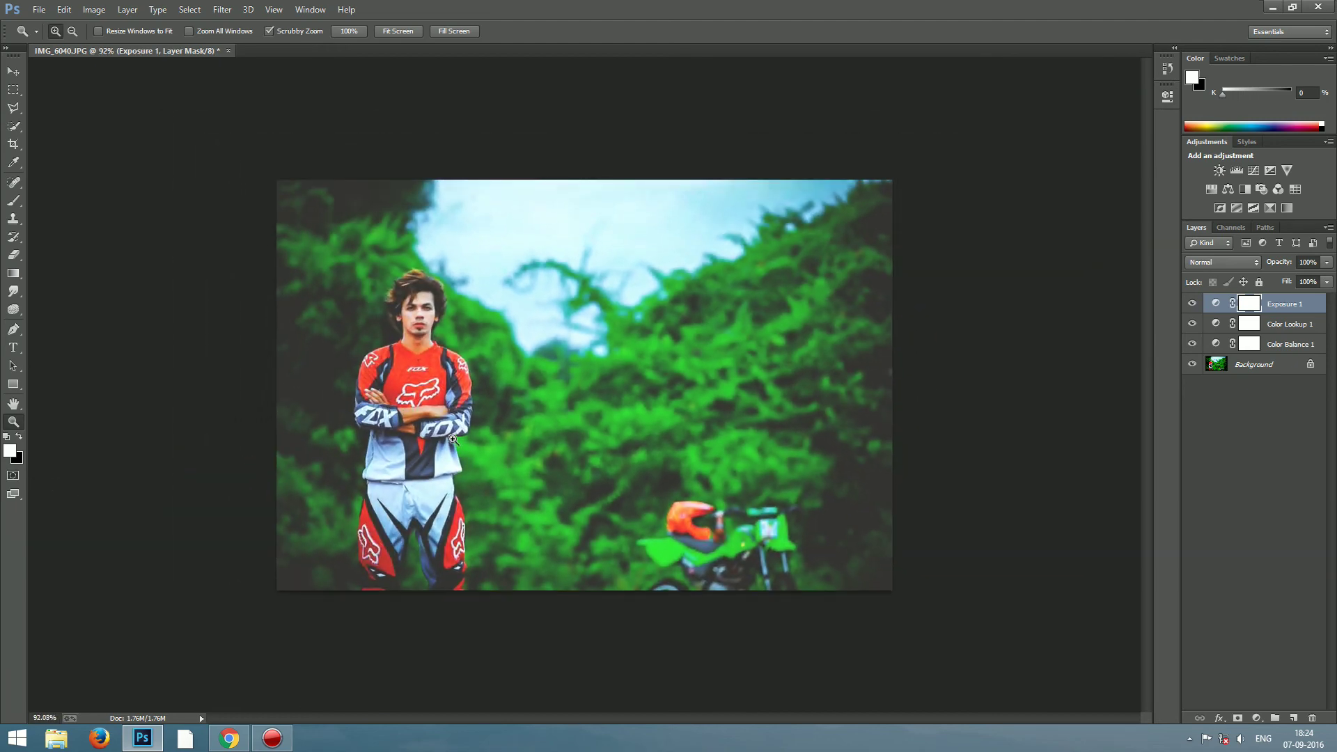
{"action": "left_click_drag", "start_coordinate": [460, 443], "coordinate": [448, 436]}
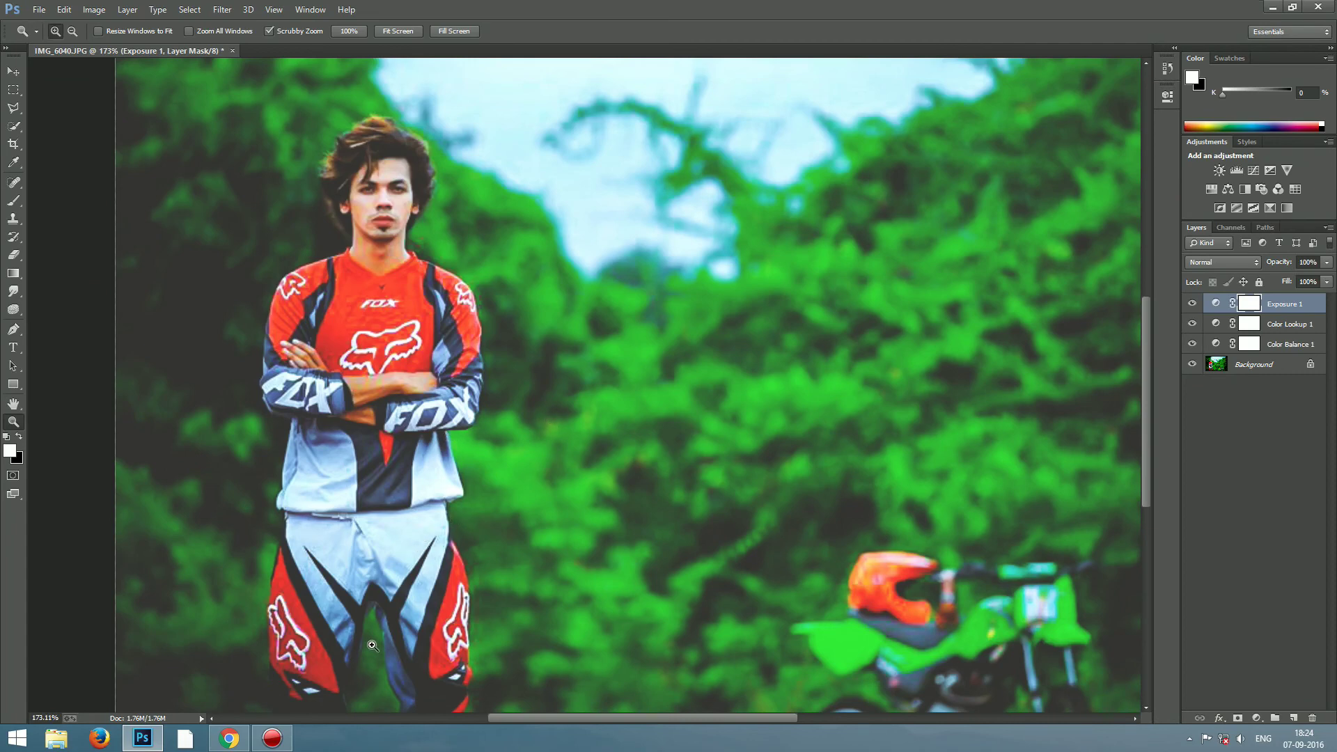
{"action": "left_click", "coordinate": [1268, 6]}
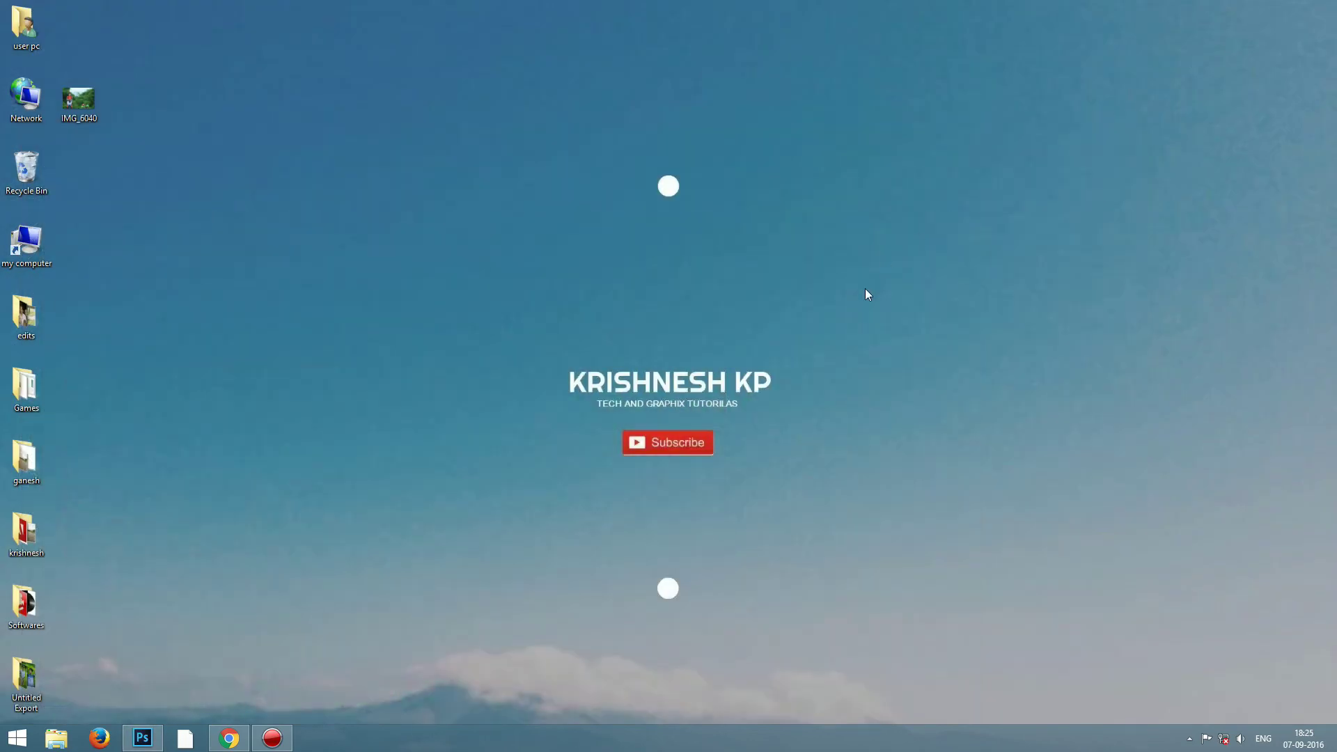